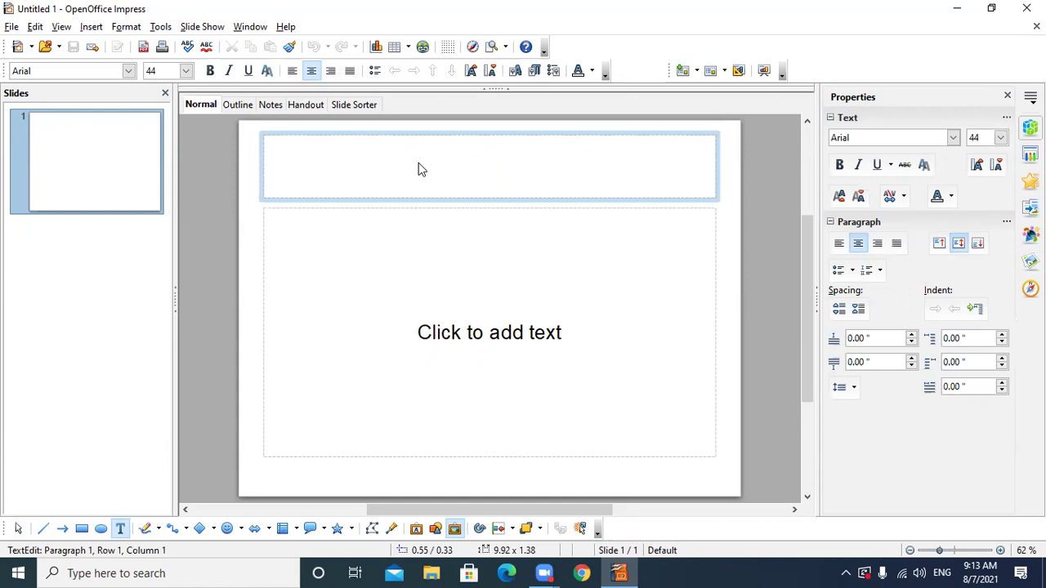
- Enter "Page No 1" as the title of the first slide
type("Sli")
key("BackSpace")
key("BackSpace")
key("BackSpace")
type("Page")
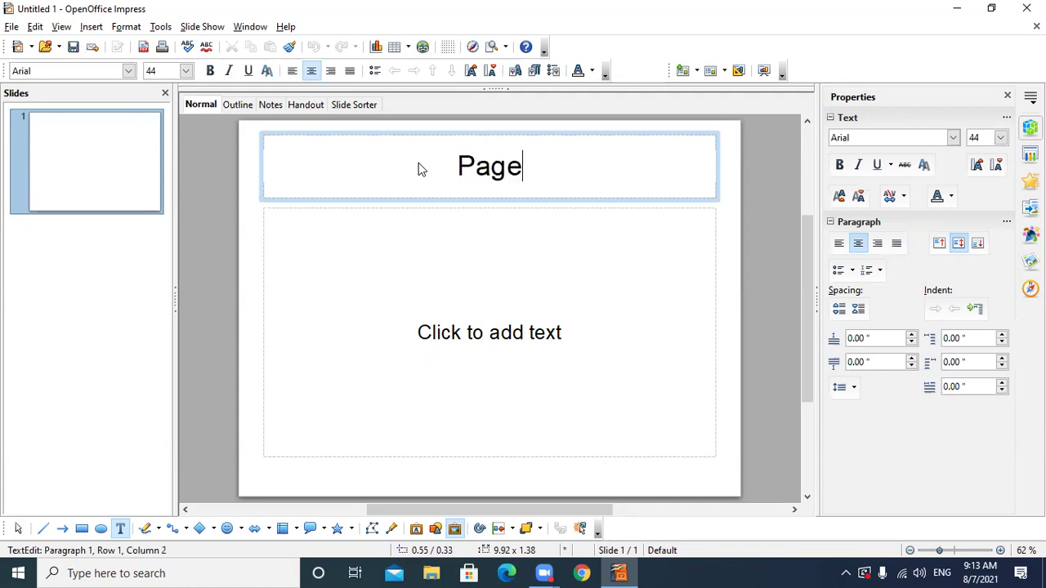
type(" No 1")
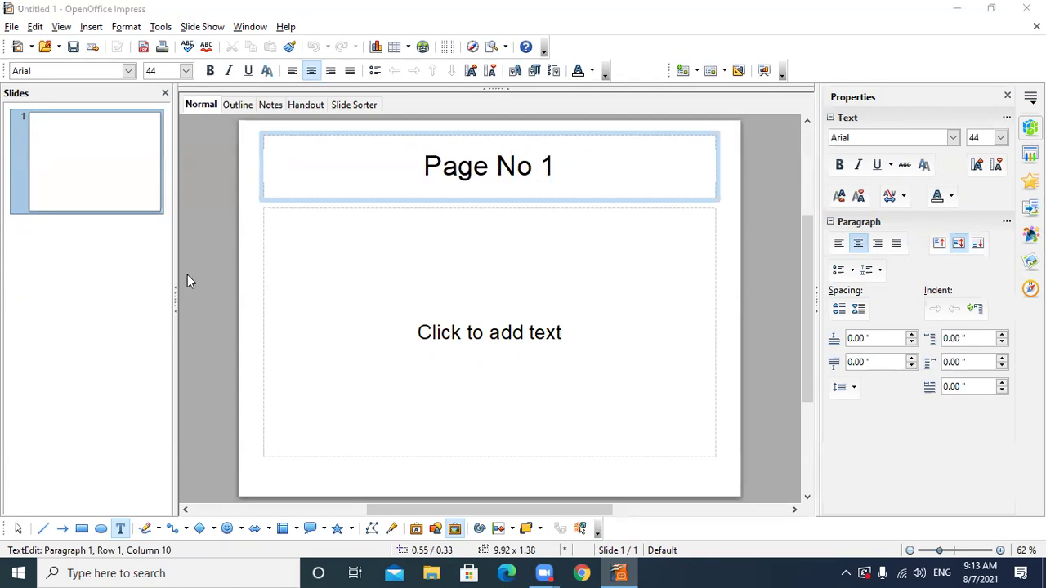
- Add a second slide after the Page No 1 slide
right_click(89, 253)
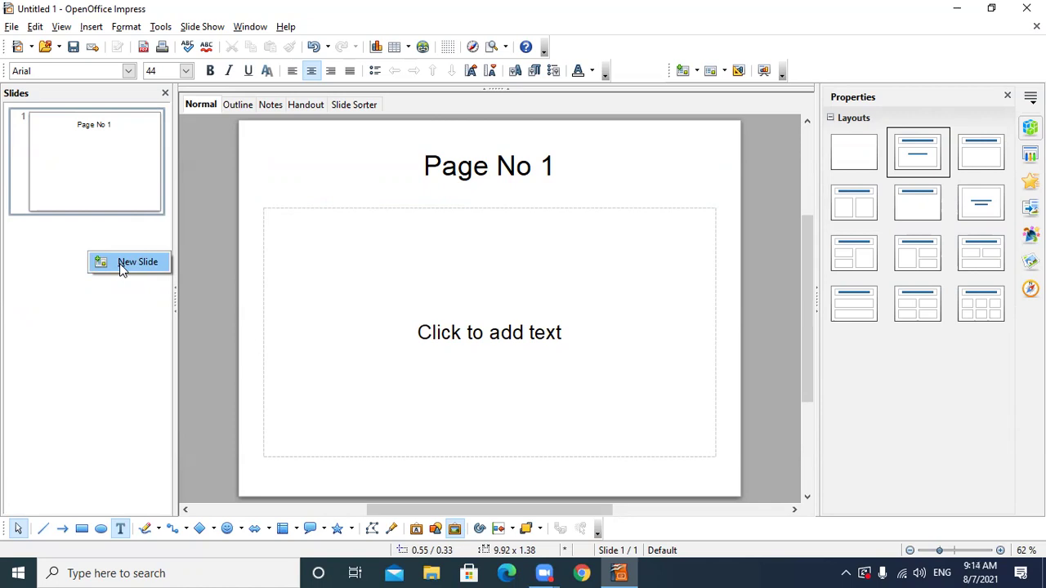
left_click(124, 262)
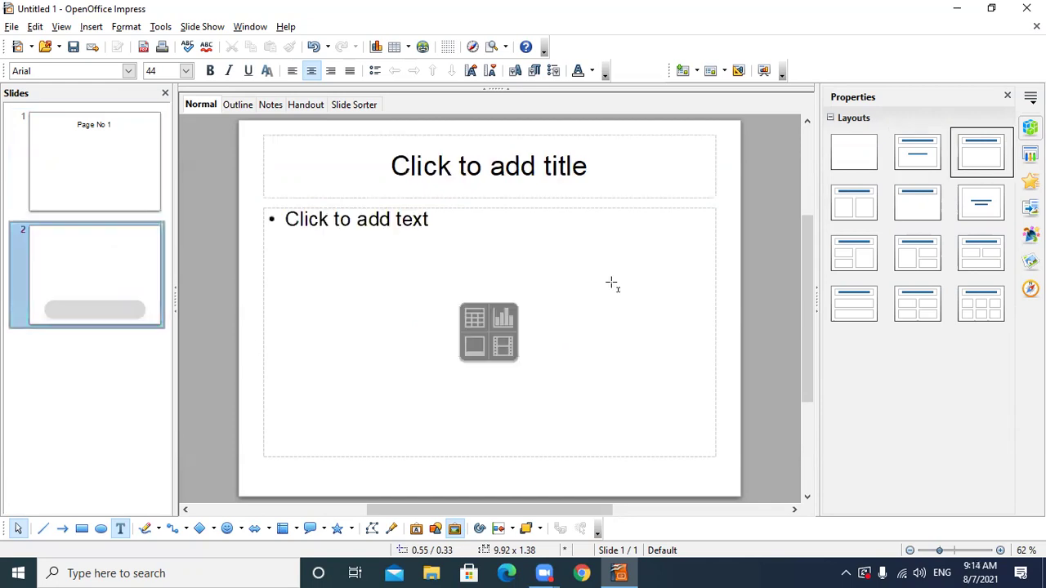
left_click(91, 27)
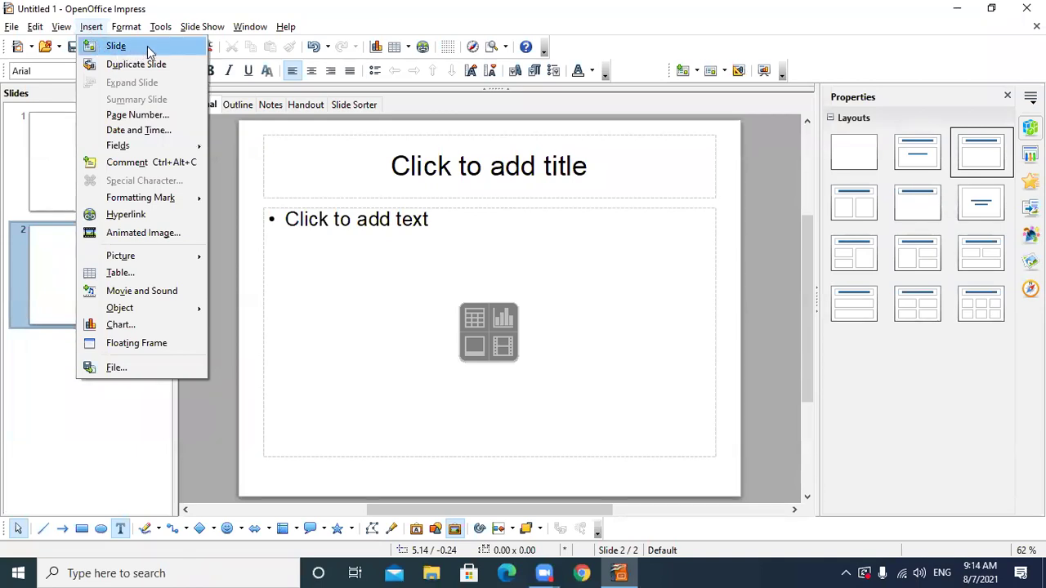
left_click(93, 439)
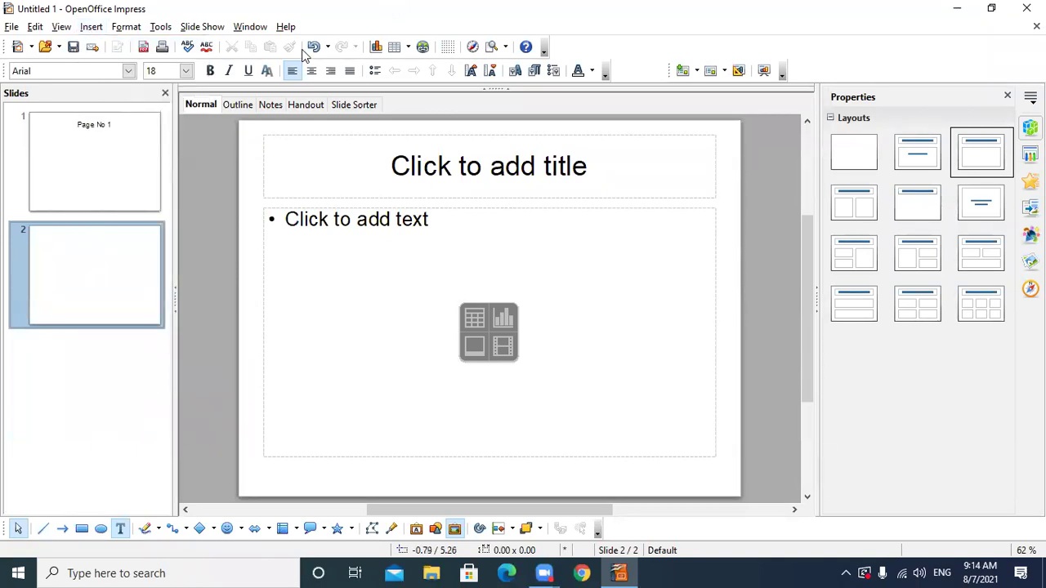
- Look at the slides in Slide Sorter view and return to Normal view
left_click(358, 106)
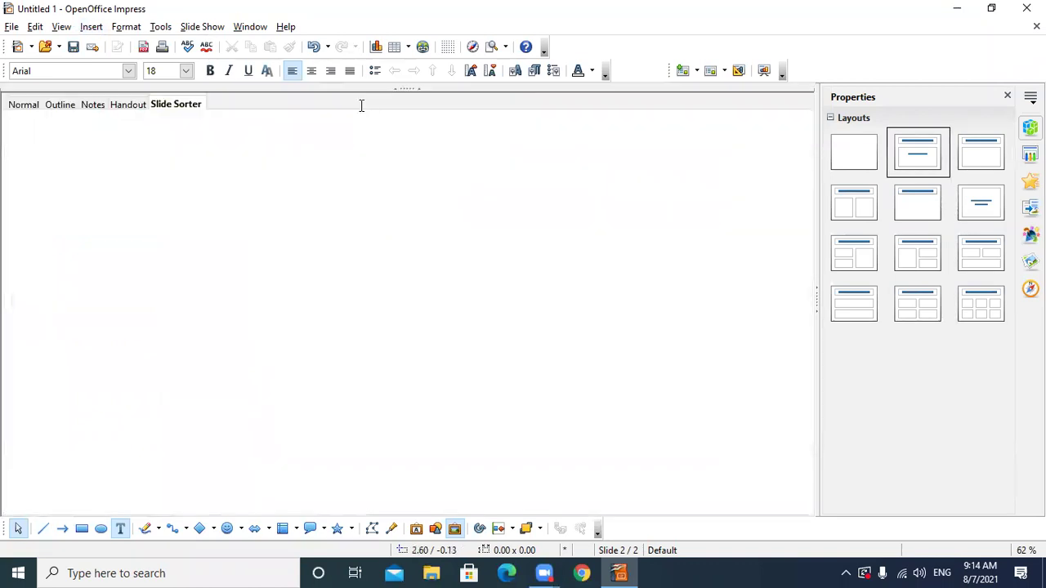
right_click(440, 160)
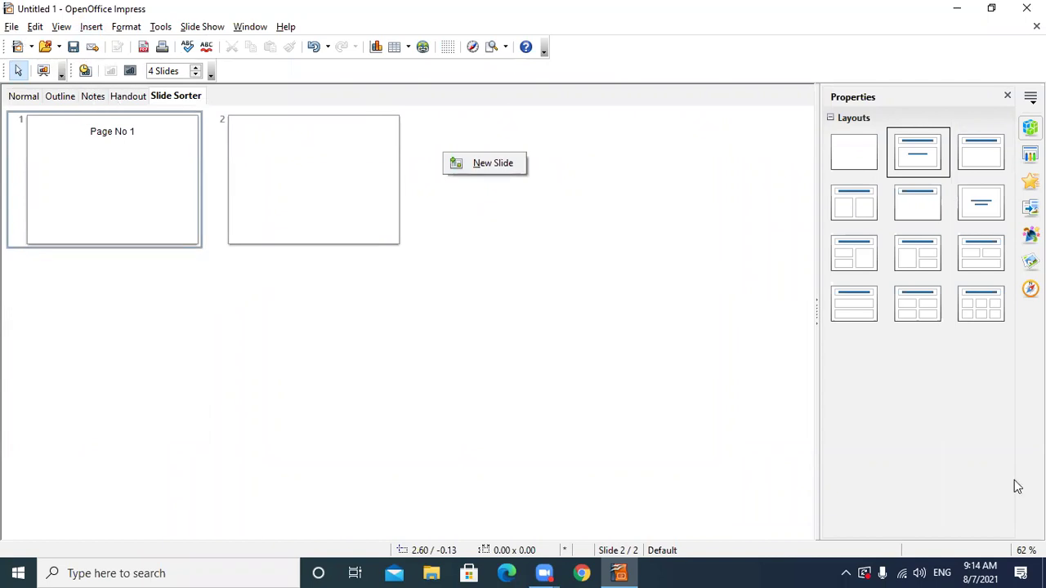
key("Escape")
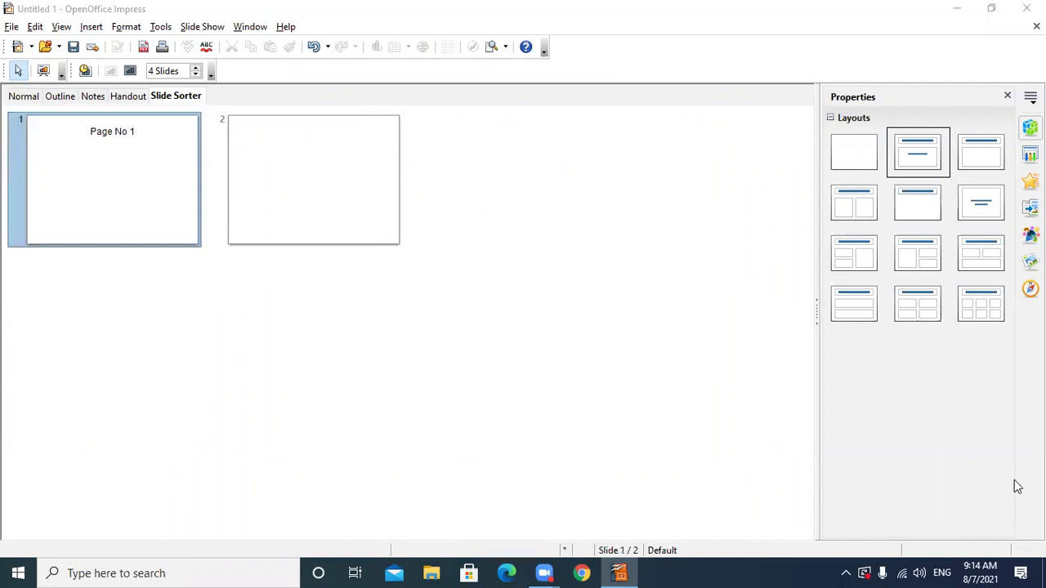
left_click(530, 324)
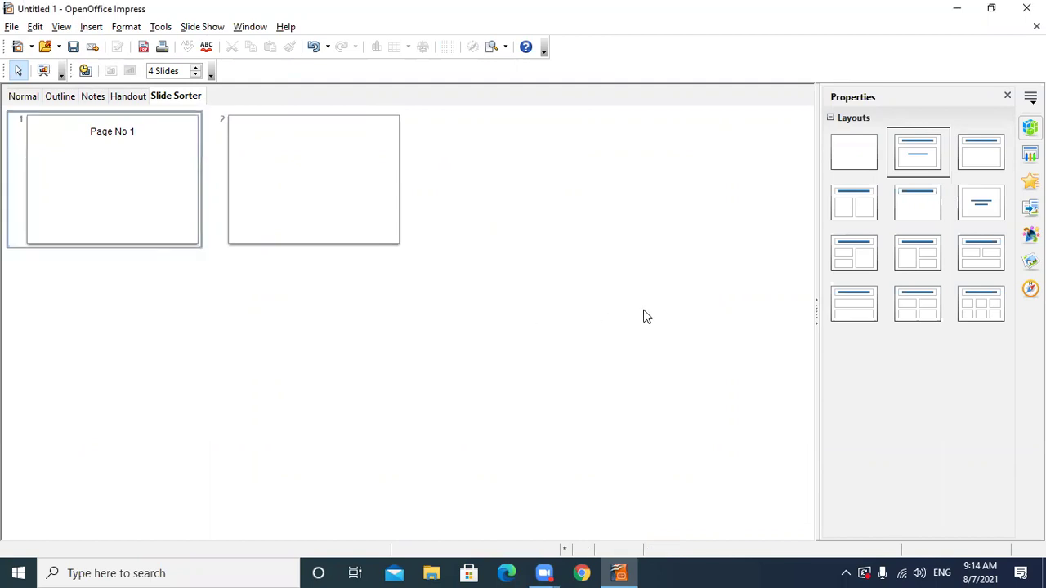
left_click(29, 97)
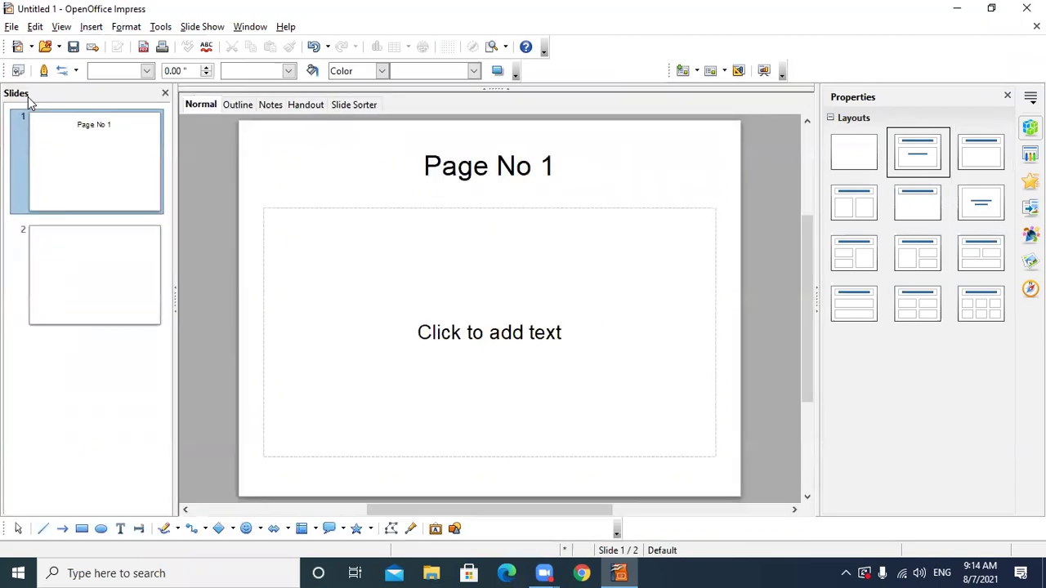
- Enter "Page 2" as the title of the second slide
left_click(492, 163)
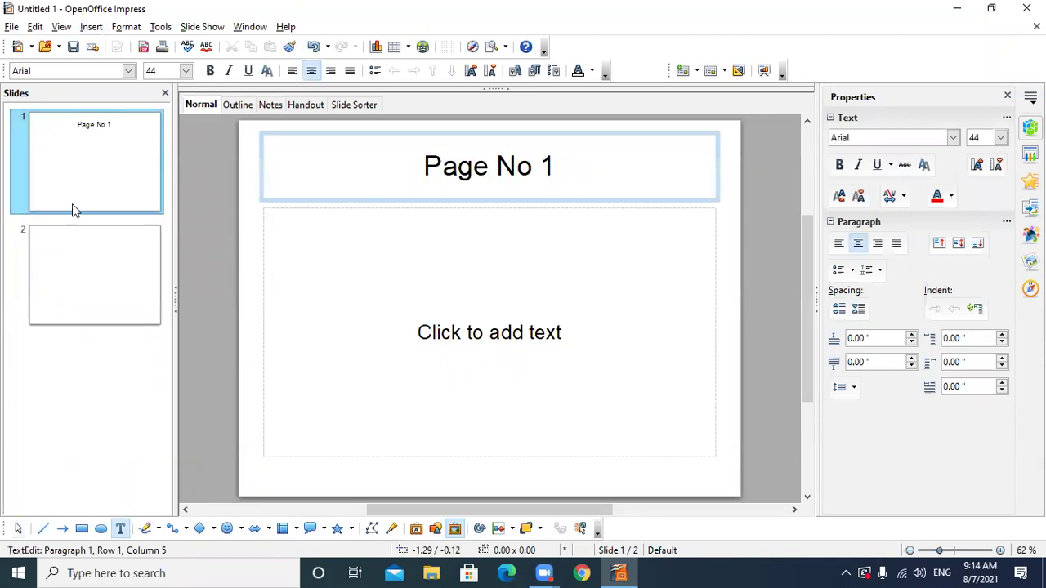
left_click(86, 264)
left_click(465, 170)
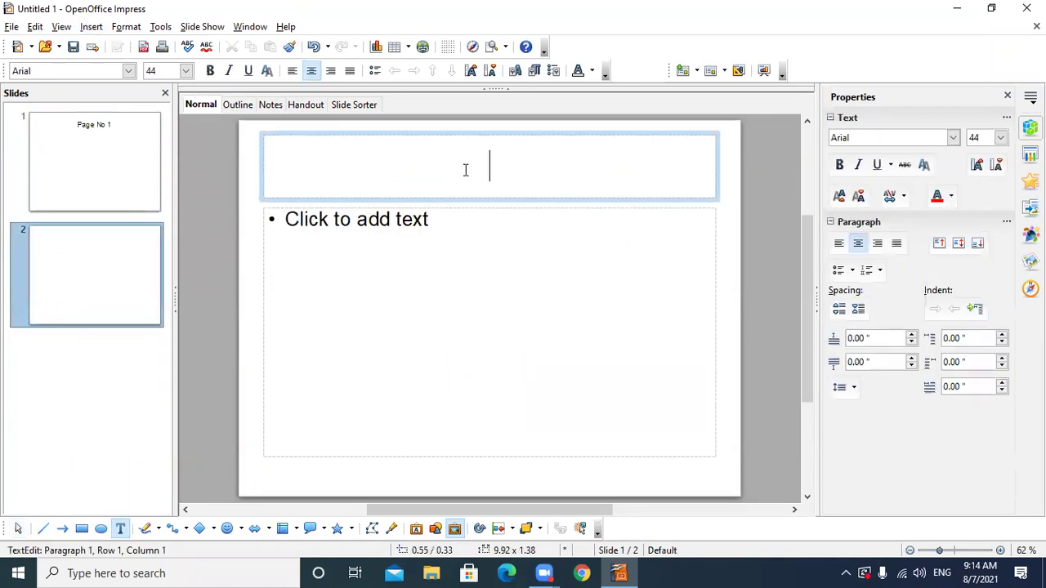
type("Pagre")
key("BackSpace")
key("BackSpace")
type("e")
key("BackSpace")
key("BackSpace")
type("e 2")
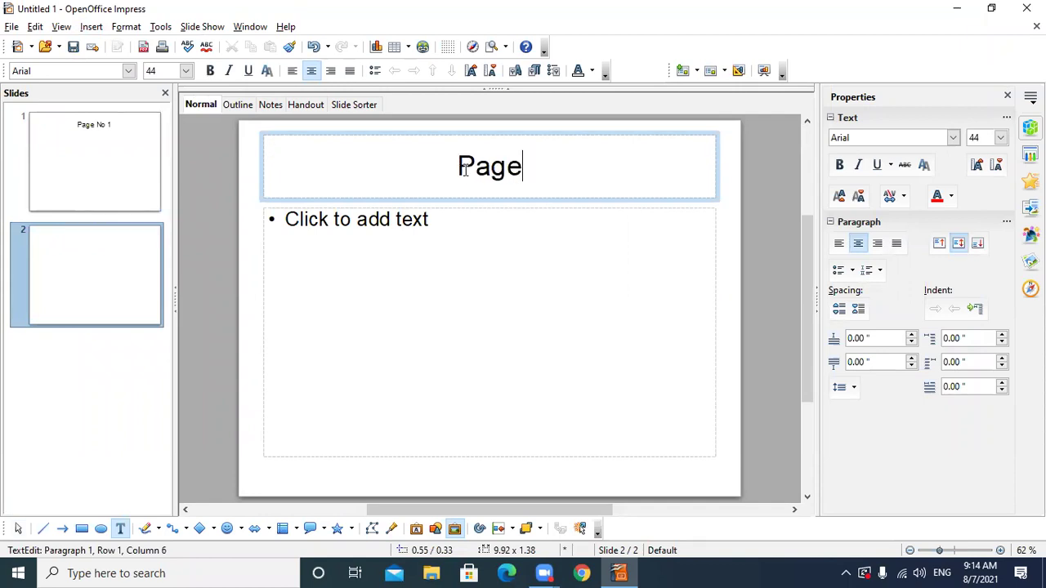
- Add a third slide at the end of the presentation and title it "Page 3"
left_click(65, 411)
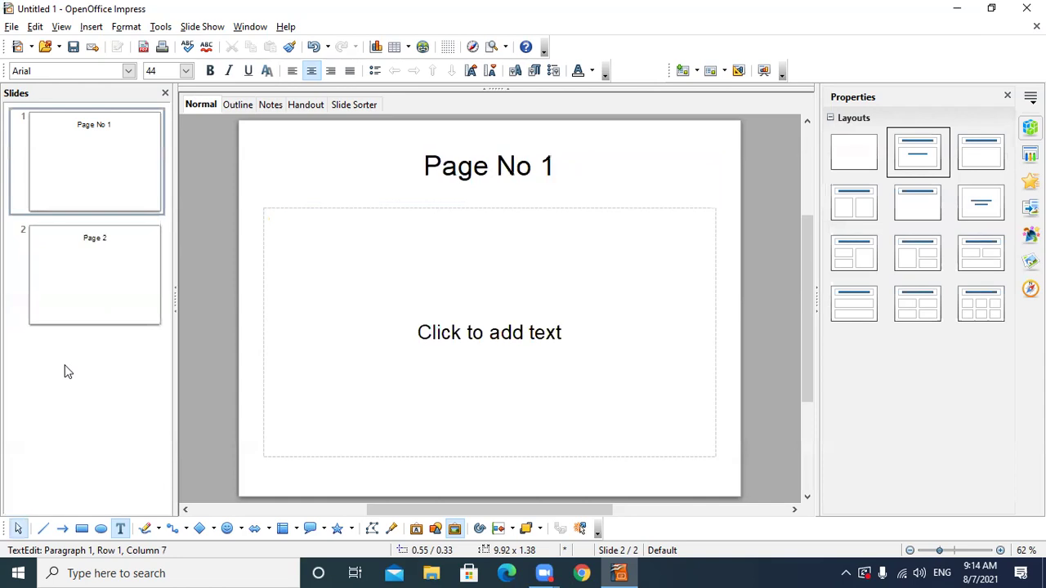
right_click(65, 369)
left_click(84, 378)
left_click(412, 188)
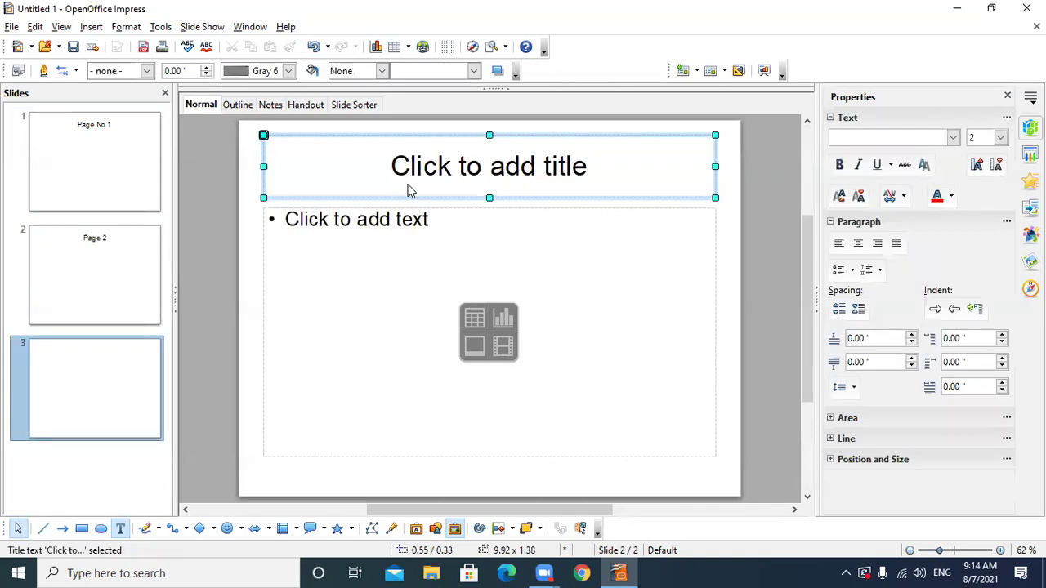
left_click(415, 168)
type("Pa")
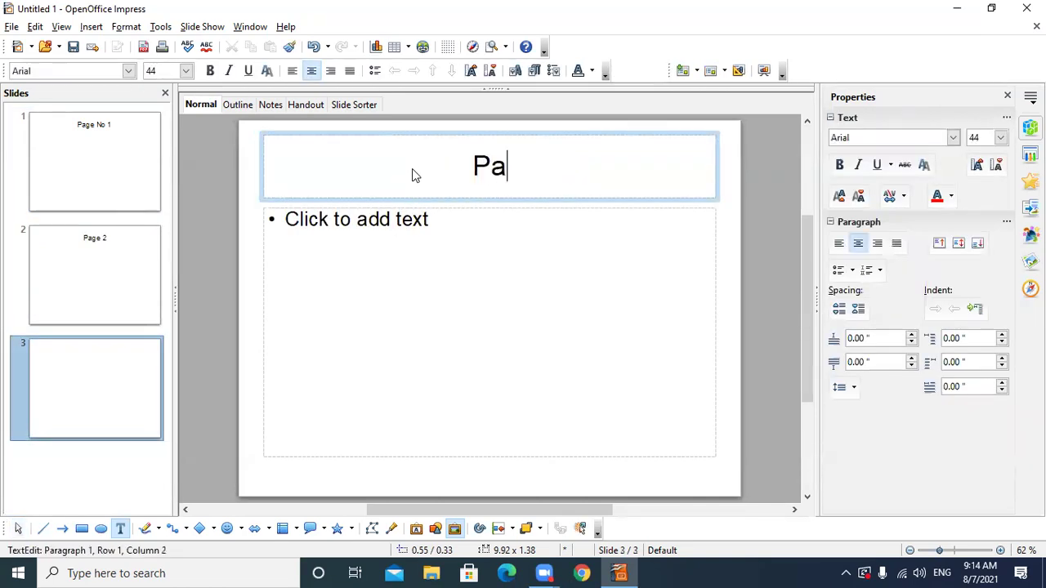
type("ge 3")
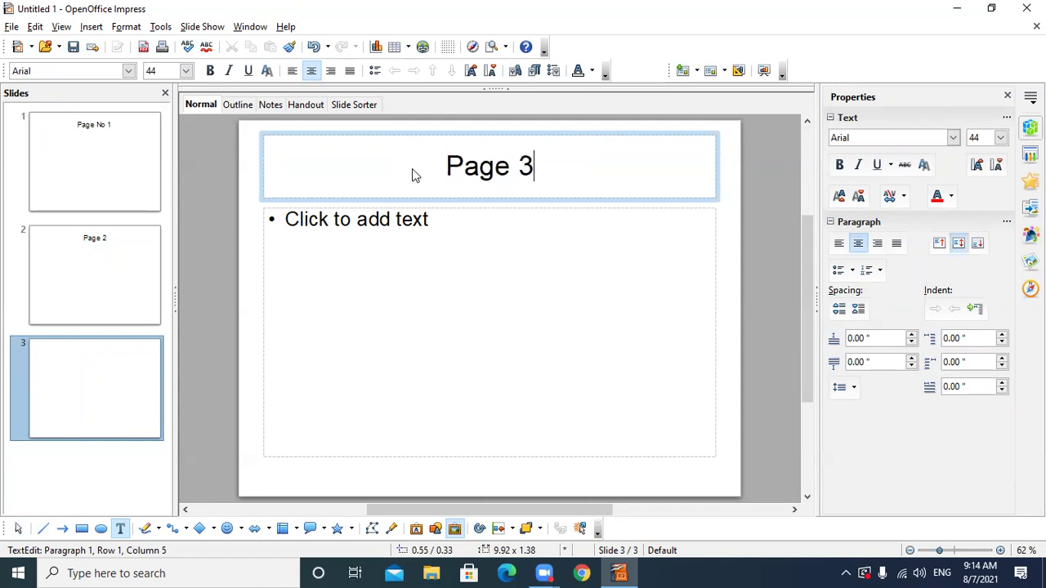
left_click(411, 297)
- Add a fourth slide titled "Page 4" and go back to the first slide
left_click(115, 459)
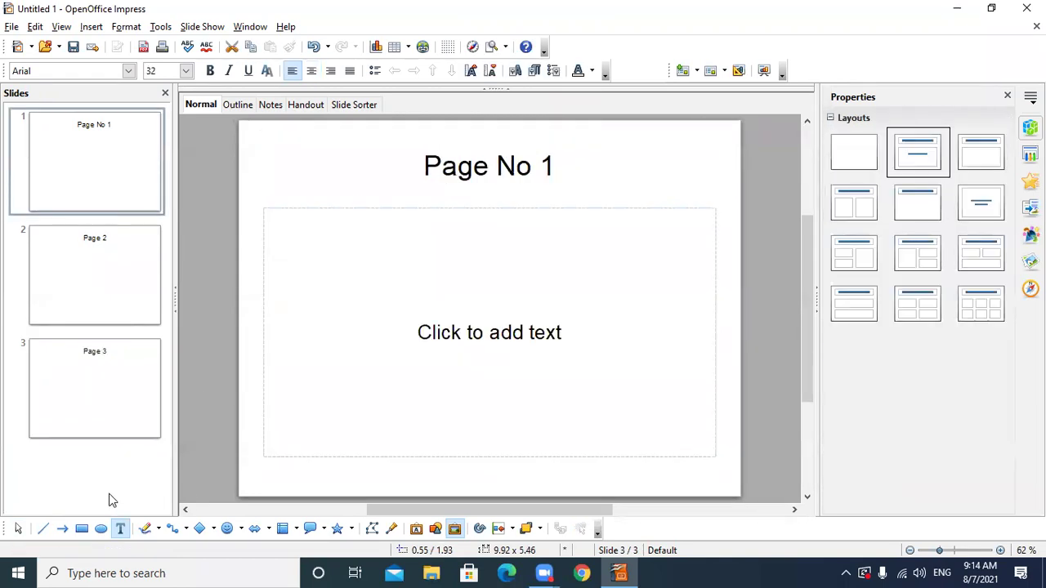
left_click(175, 466)
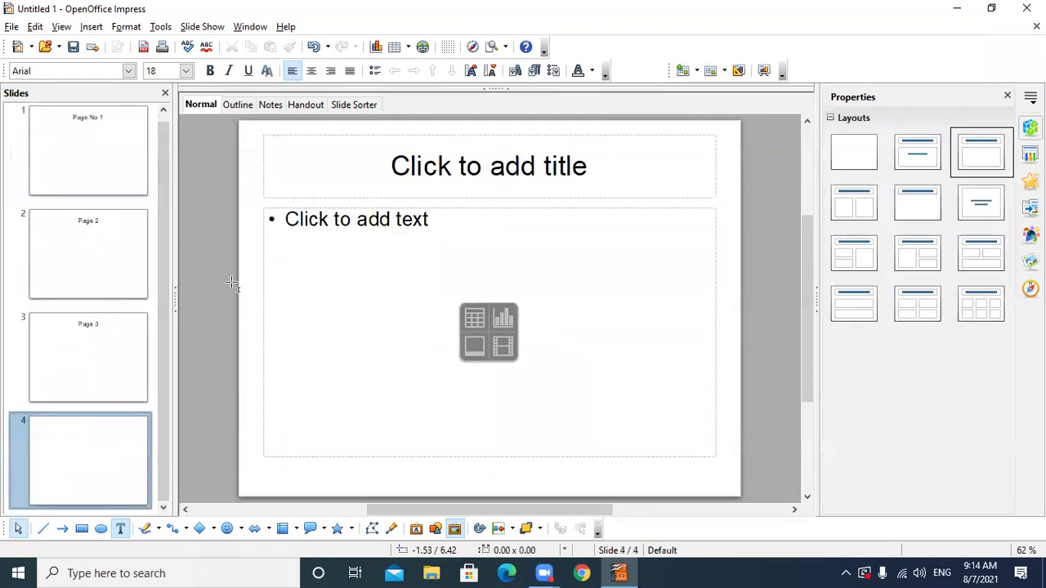
left_click(466, 177)
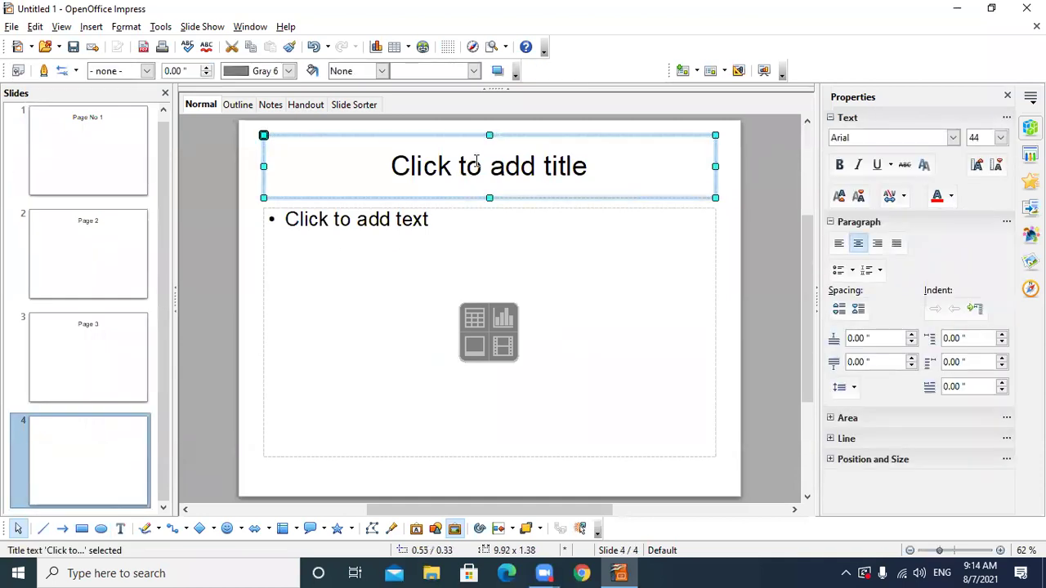
left_click(483, 164)
type("Page ")
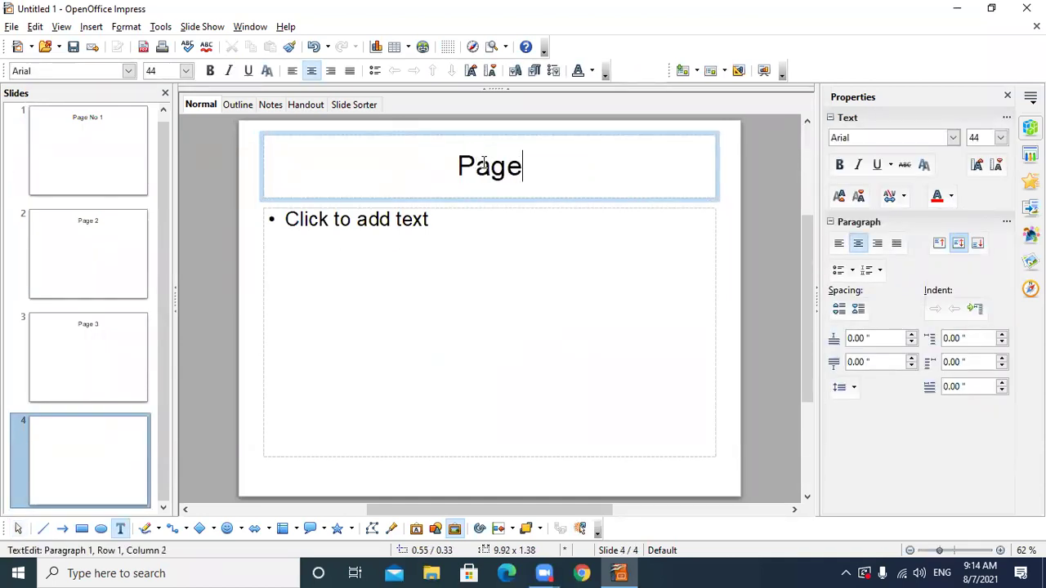
type("4")
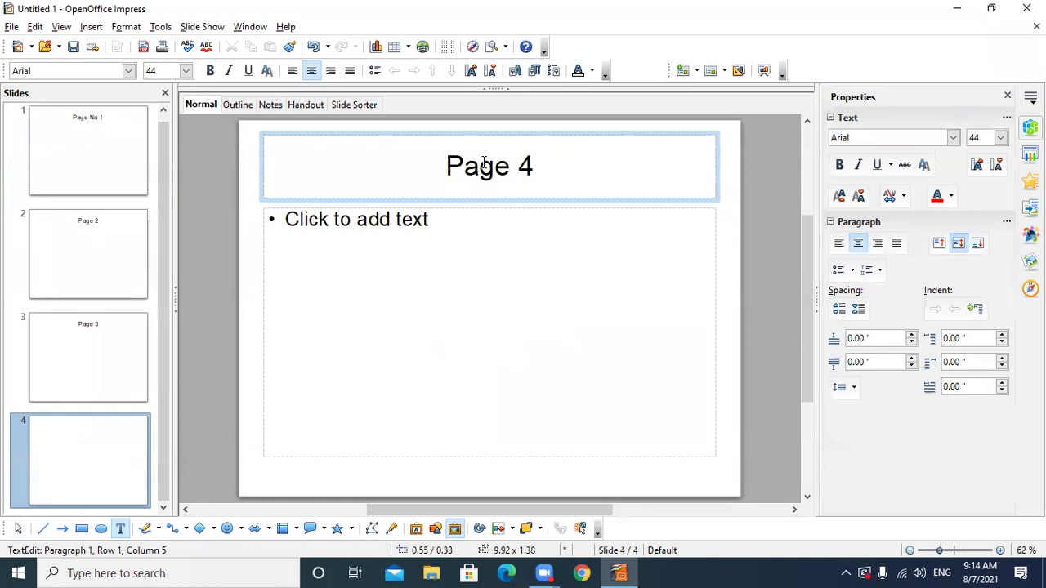
left_click(64, 137)
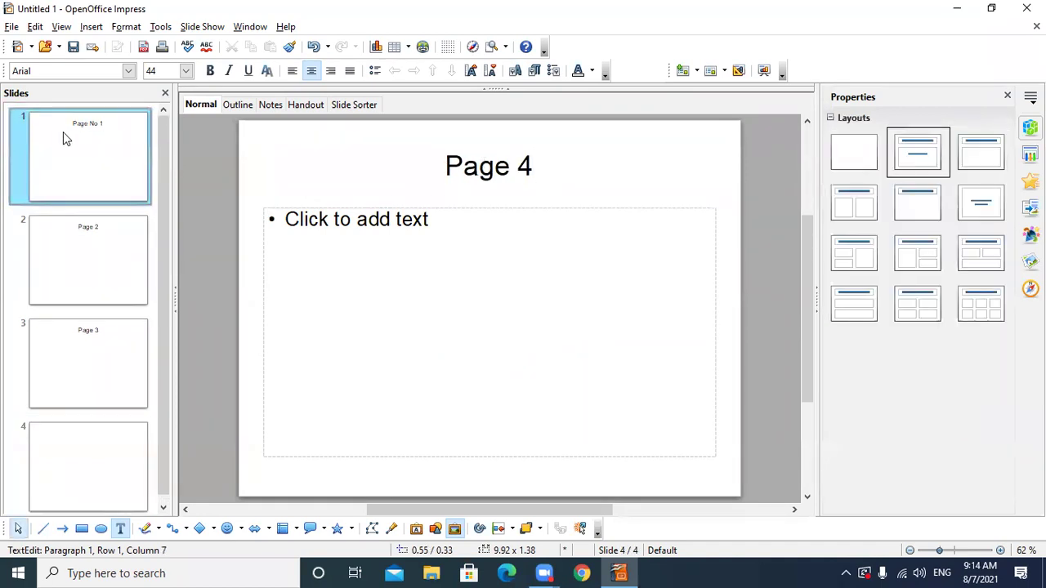
left_click(203, 26)
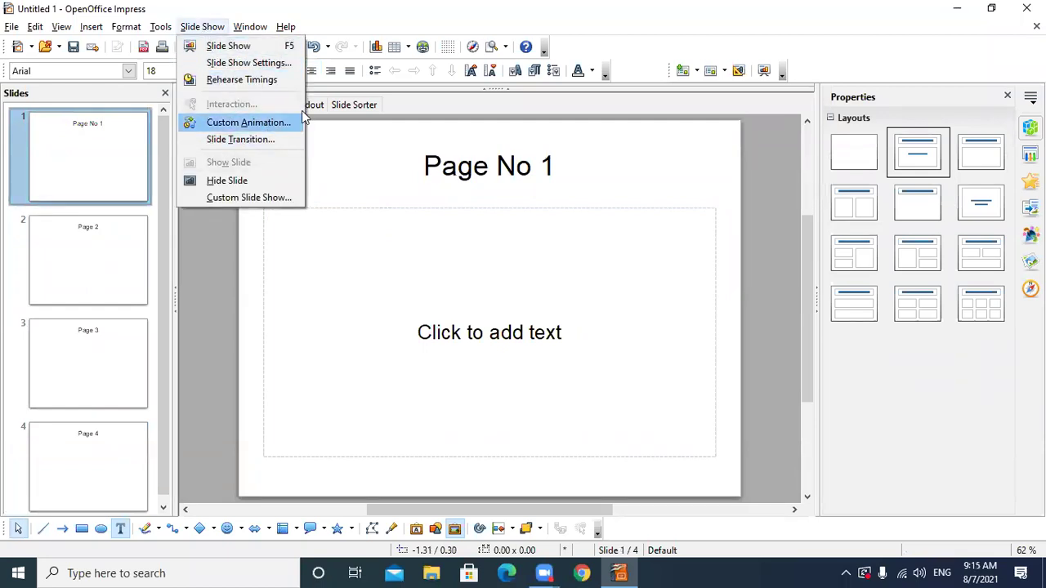
left_click(539, 186)
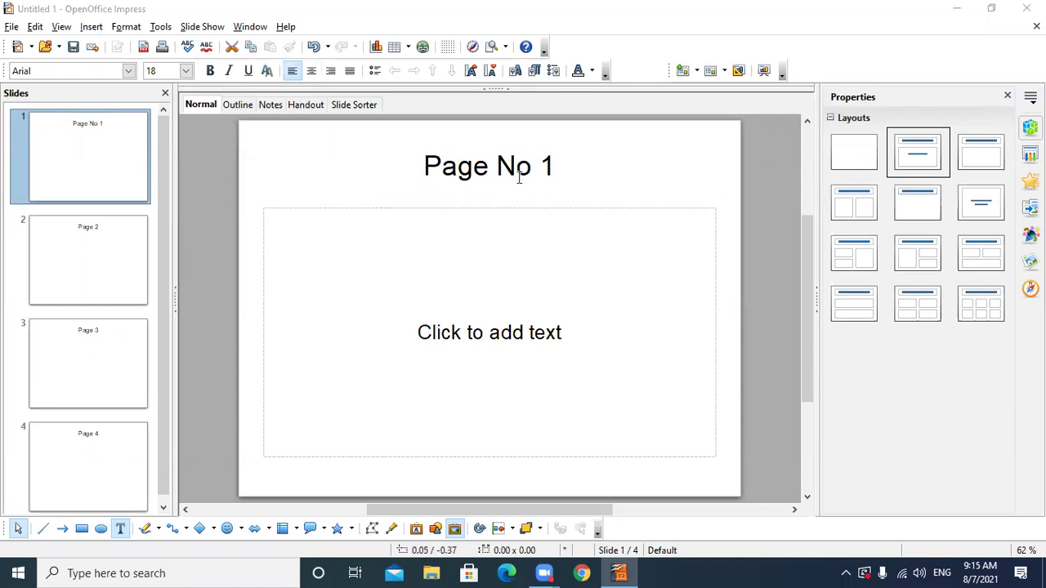
left_click(201, 27)
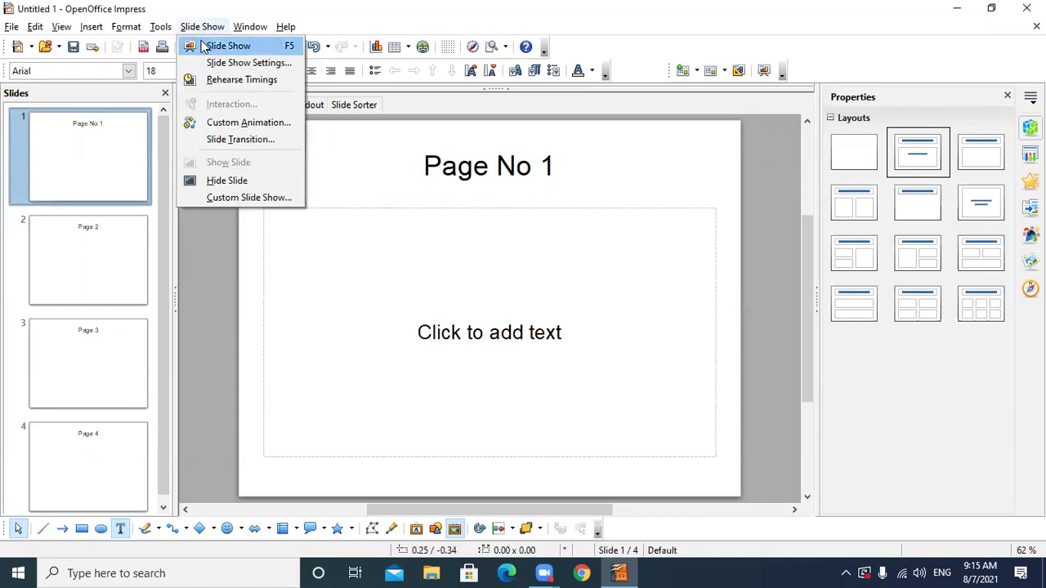
left_click(253, 200)
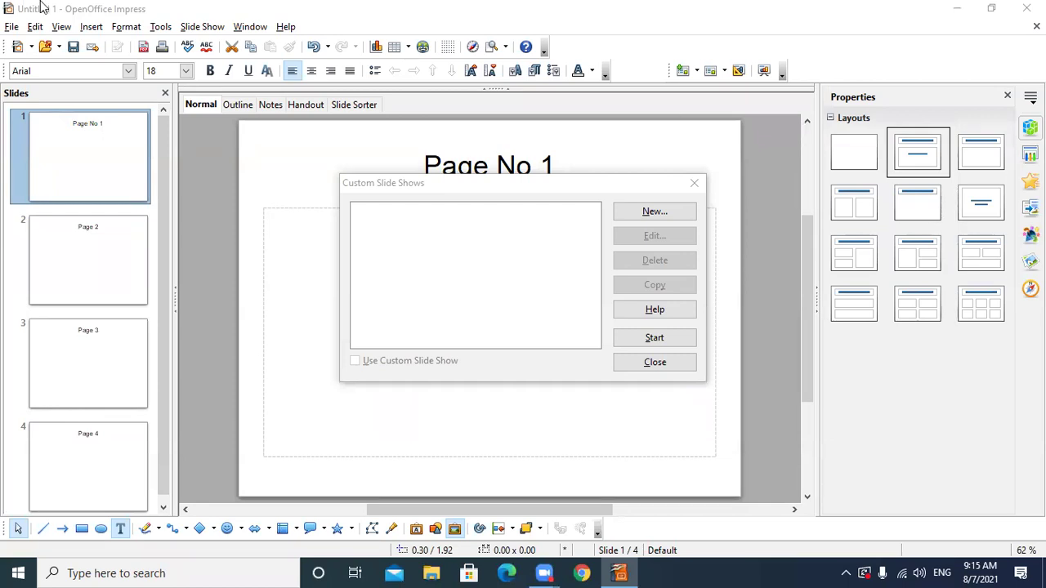
left_click(202, 28)
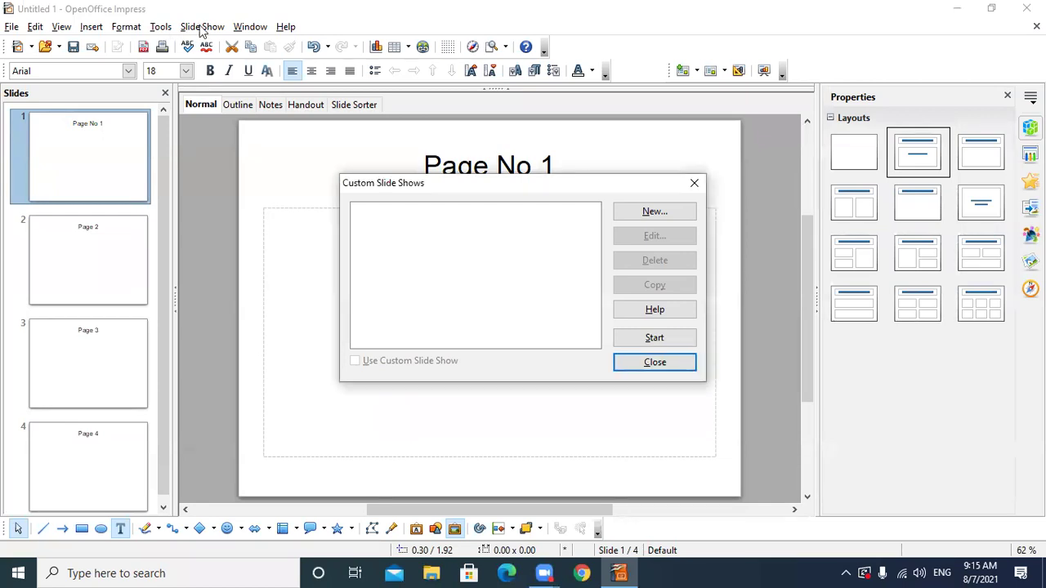
left_click(694, 183)
left_click(186, 28)
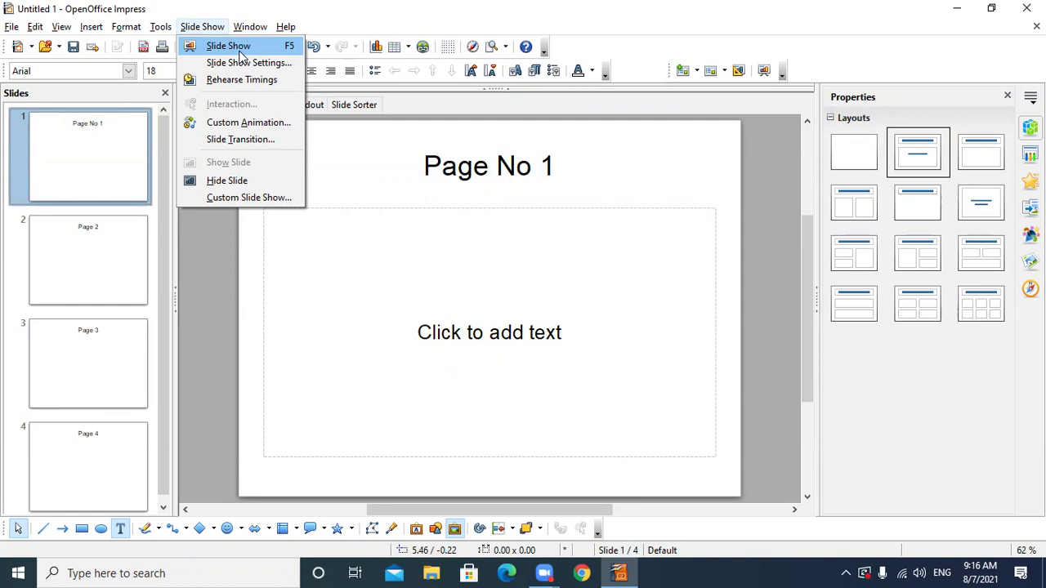
left_click(186, 29)
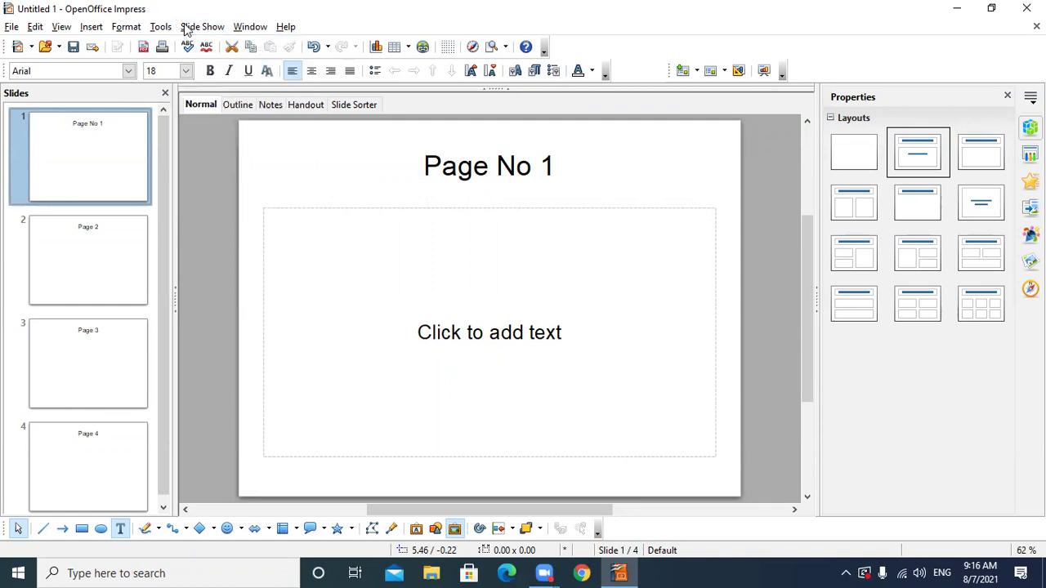
- Start defining a new custom slide show and name it "Myslides"
left_click(187, 29)
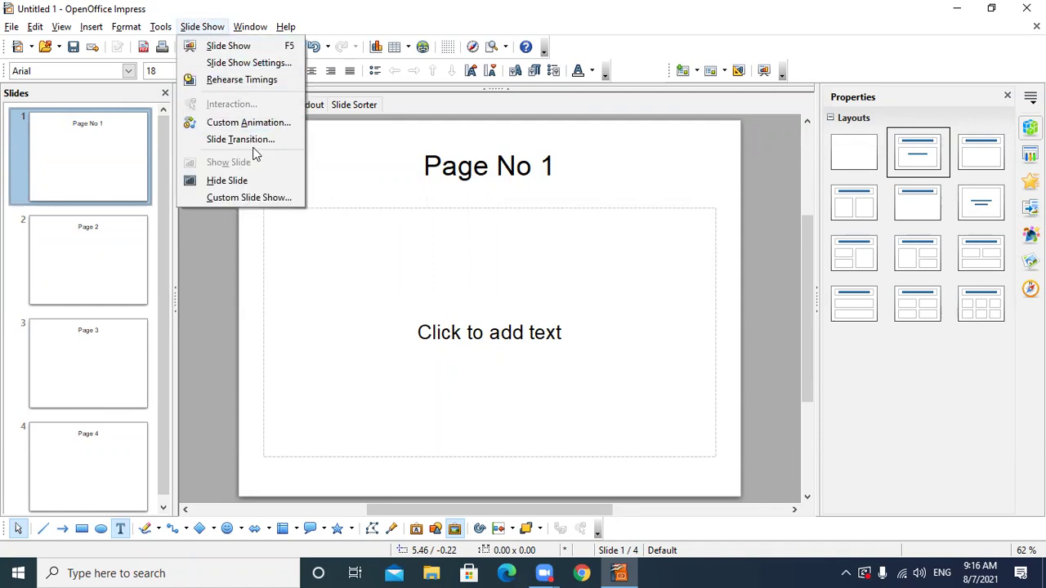
left_click(255, 198)
left_click_drag(547, 187, 464, 173)
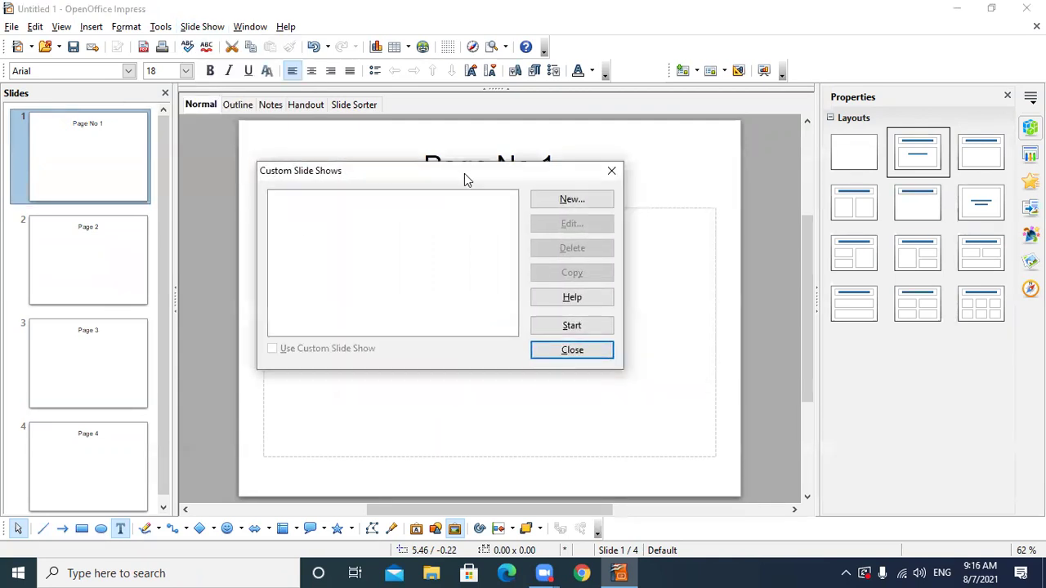
left_click(571, 200)
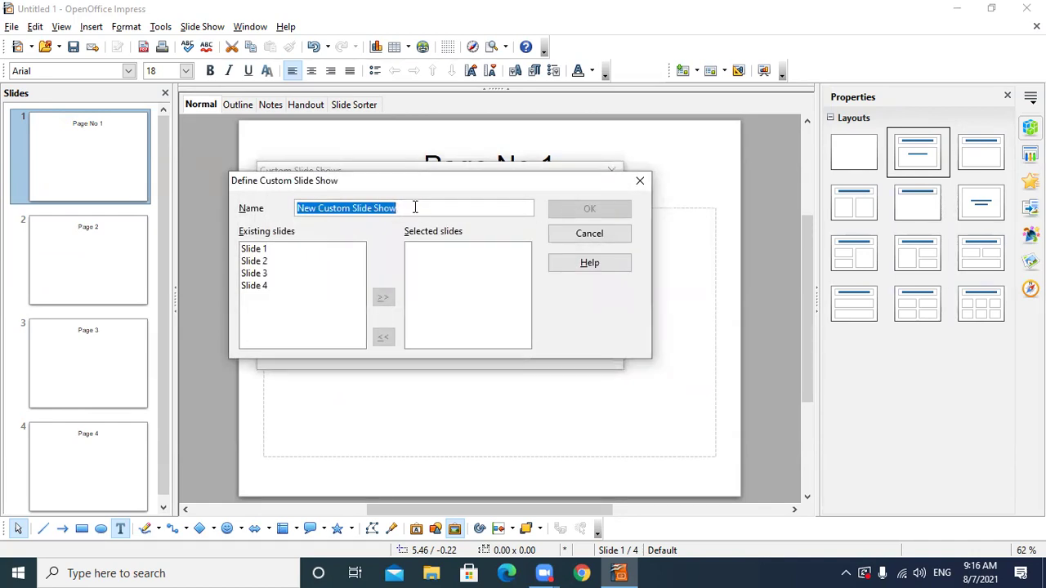
type("Myslides")
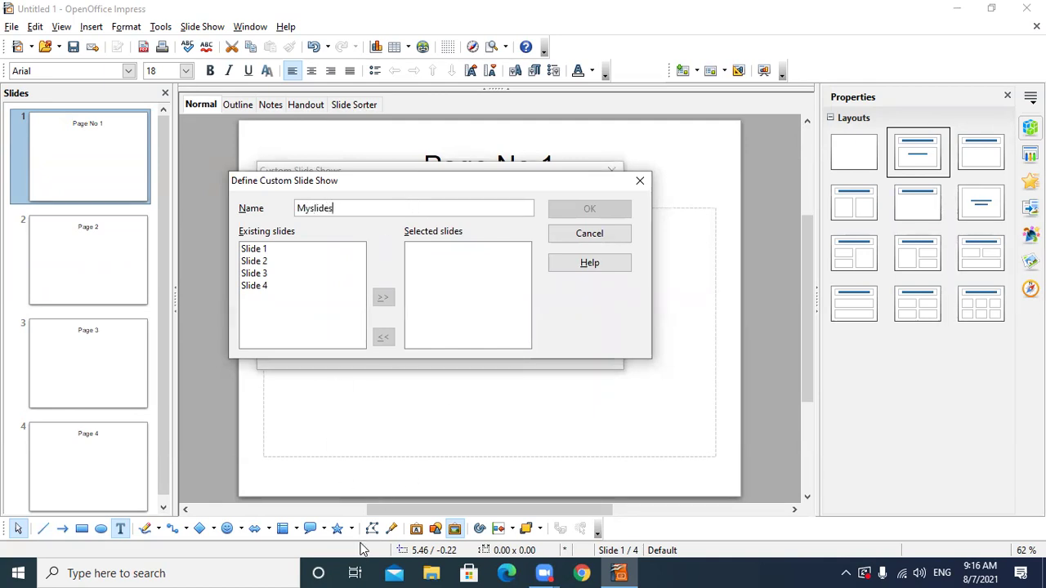
- Add Slide 2 and Slide 4 to the Myslides custom show and confirm its definition
left_click(253, 262)
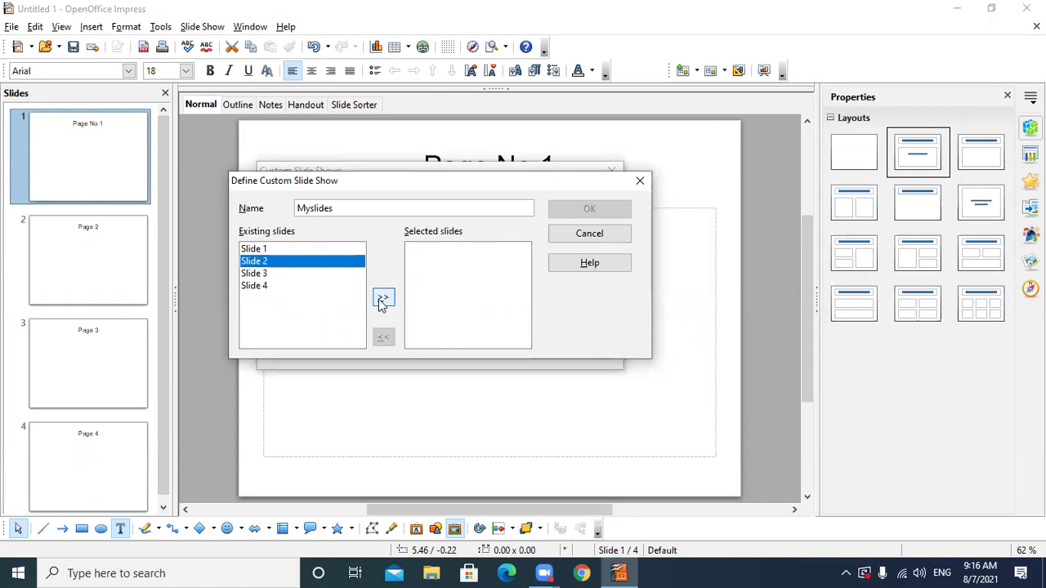
left_click(382, 300)
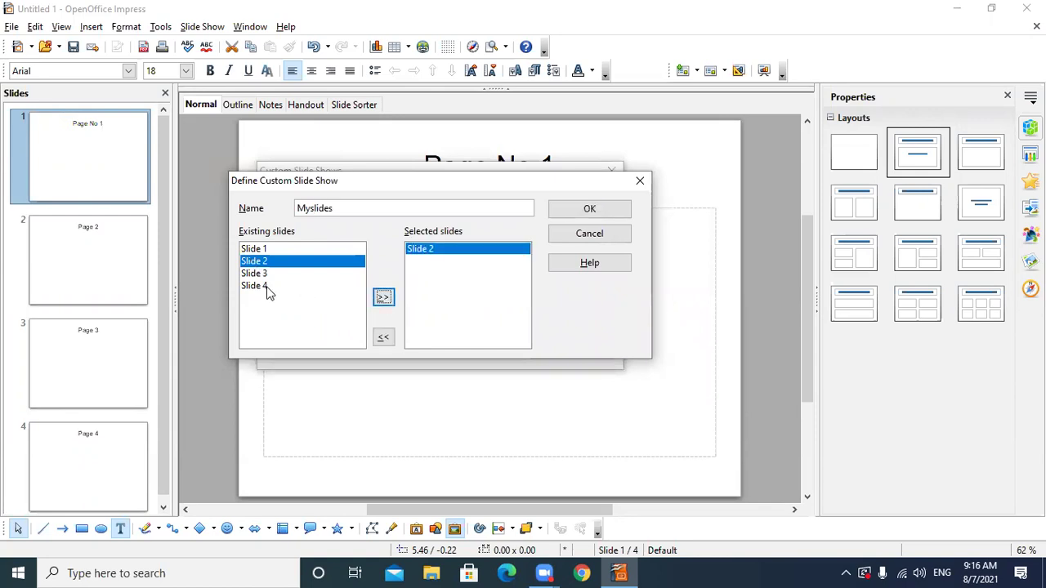
left_click(268, 289)
left_click(383, 297)
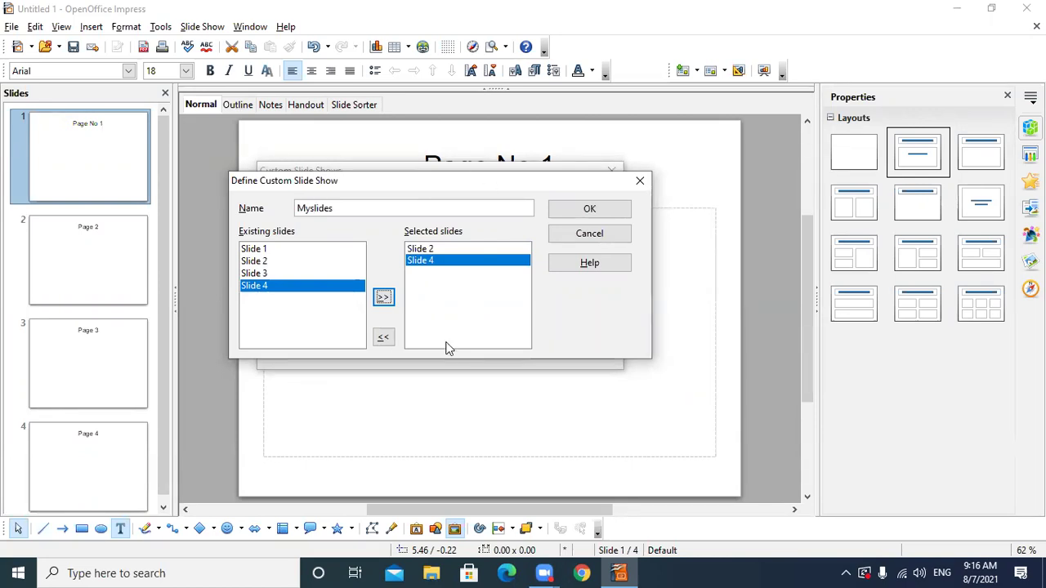
left_click(568, 218)
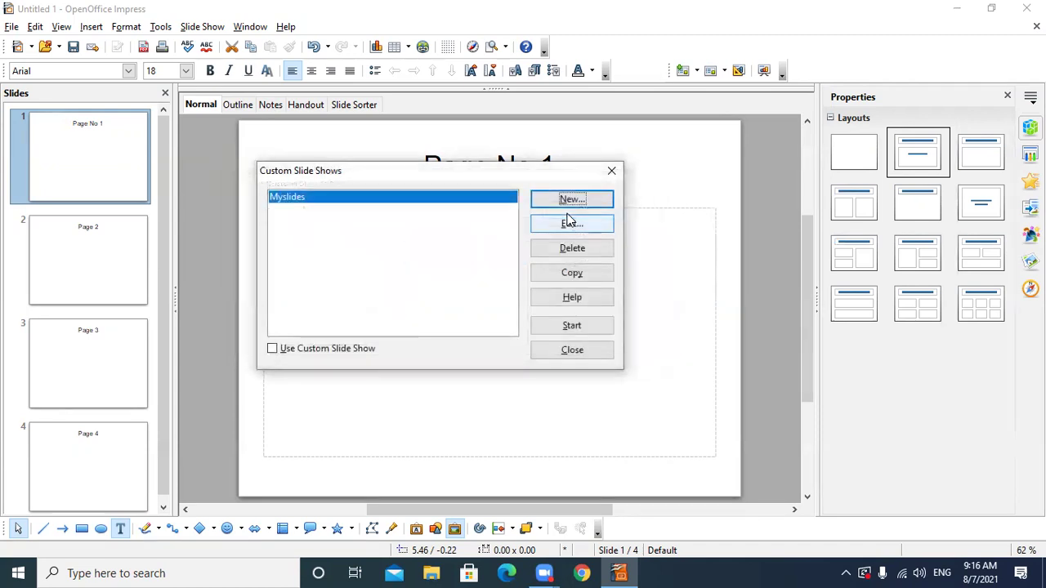
- Start the slide show, advance to the second slide, go back to the first and exit the show
left_click(572, 325)
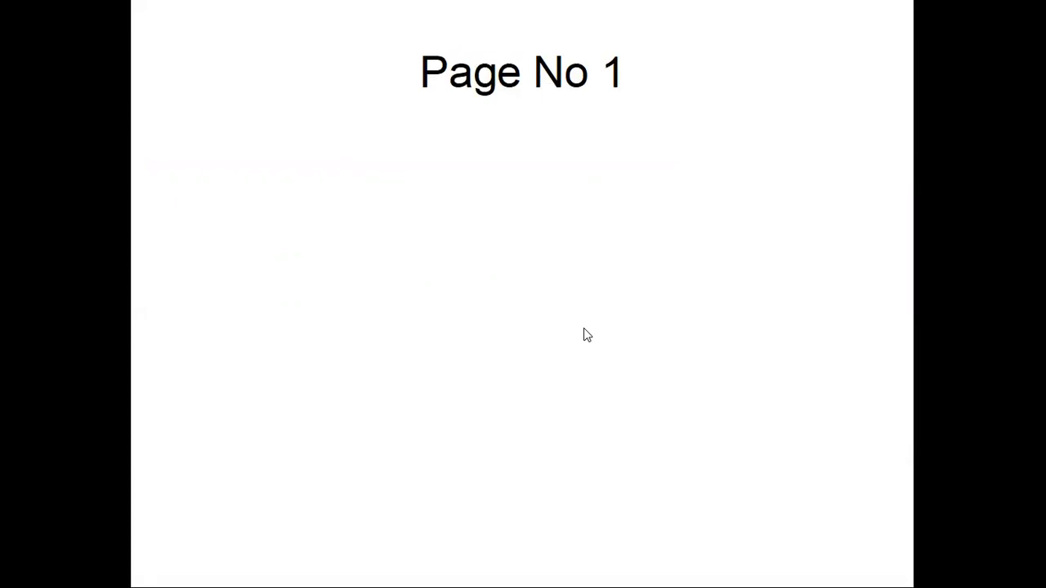
left_click(584, 327)
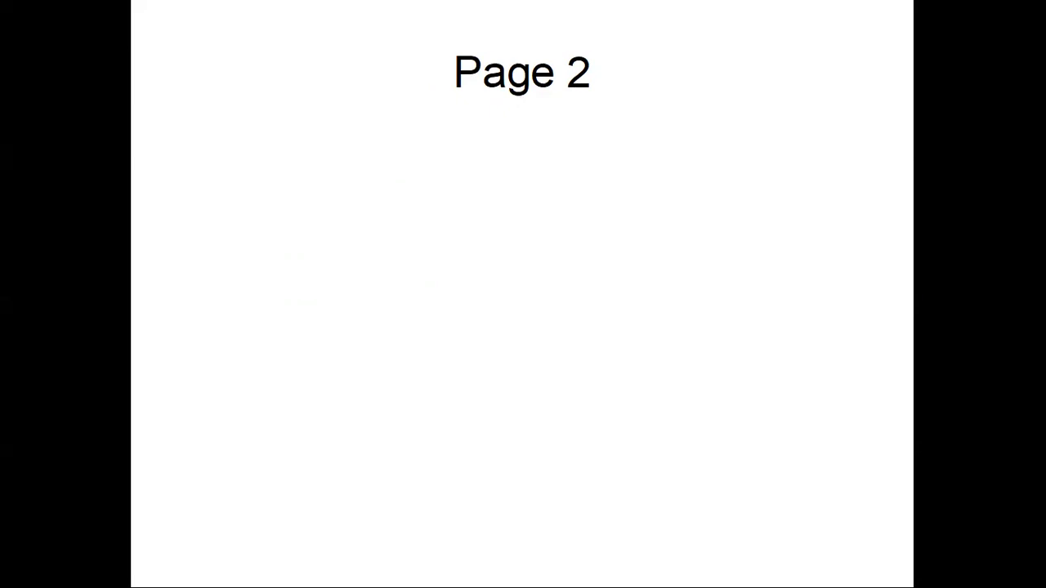
key("Left")
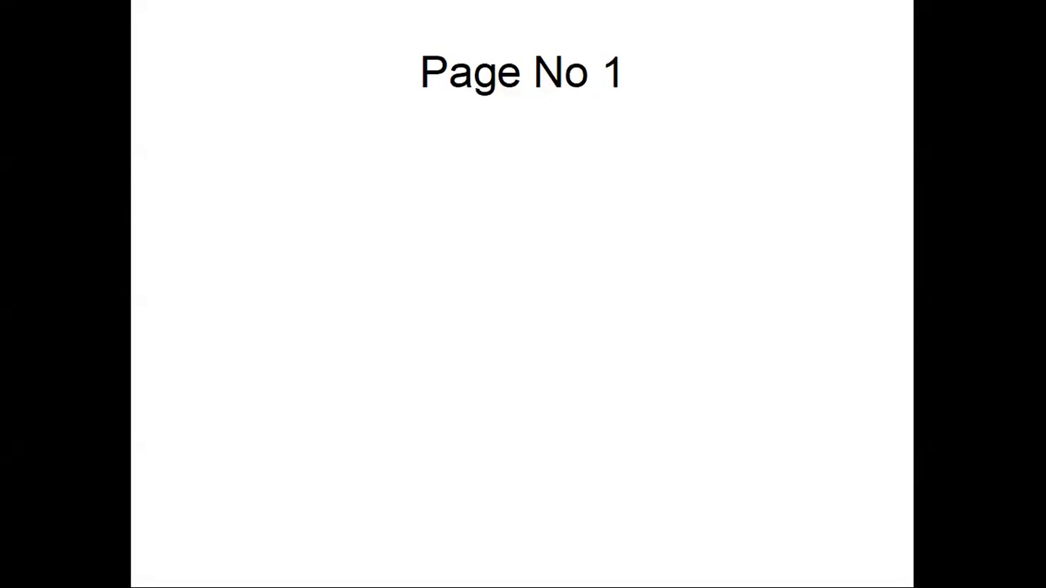
key("Escape")
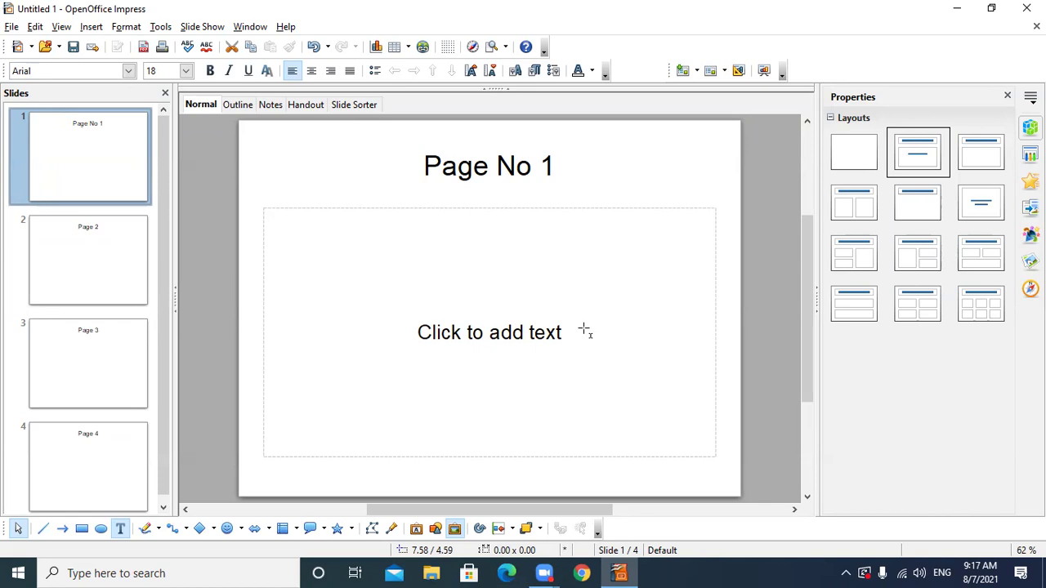
- Enter "FLOSS" in the first slide's text placeholder and delete it again
left_click(439, 264)
left_click(452, 327)
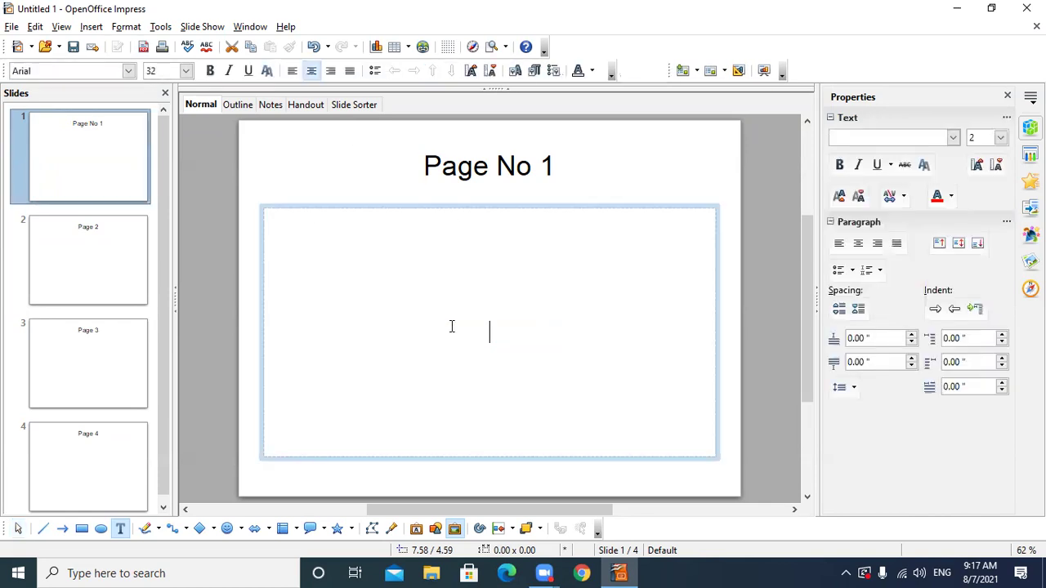
type("L")
key("BackSpace")
type("FLOSS")
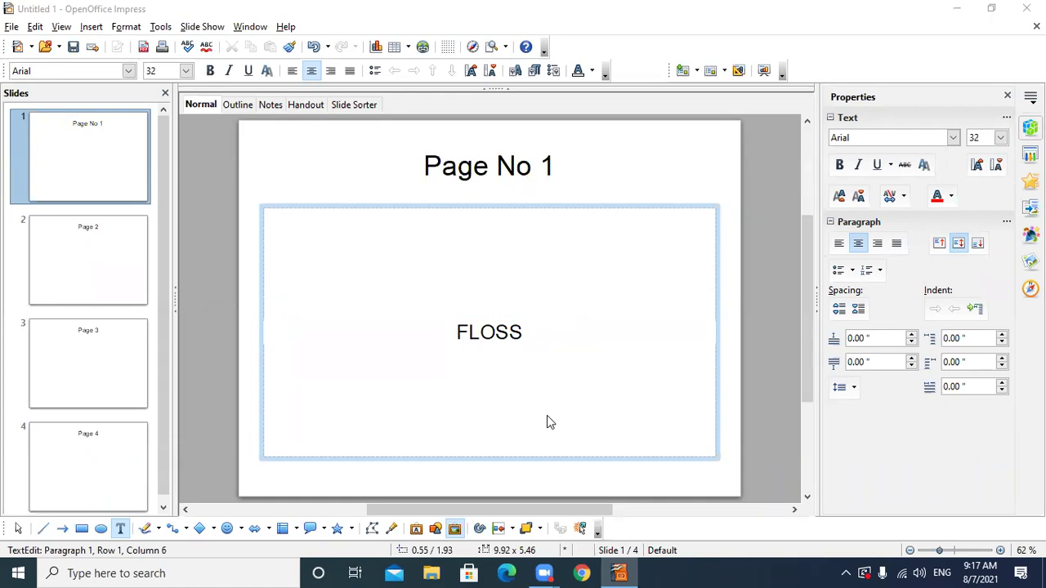
left_click_drag(548, 332, 423, 330)
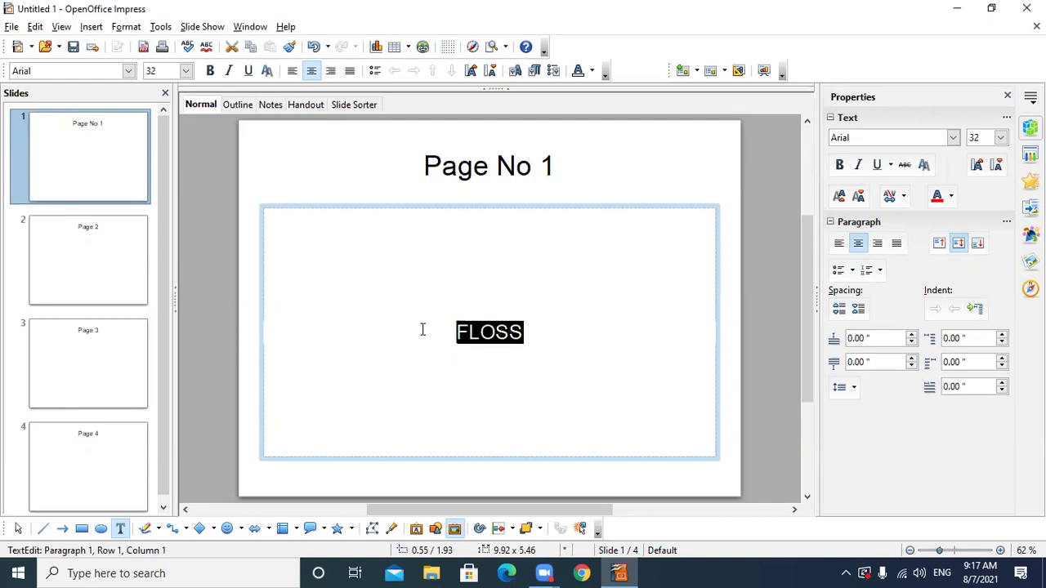
key("BackSpace")
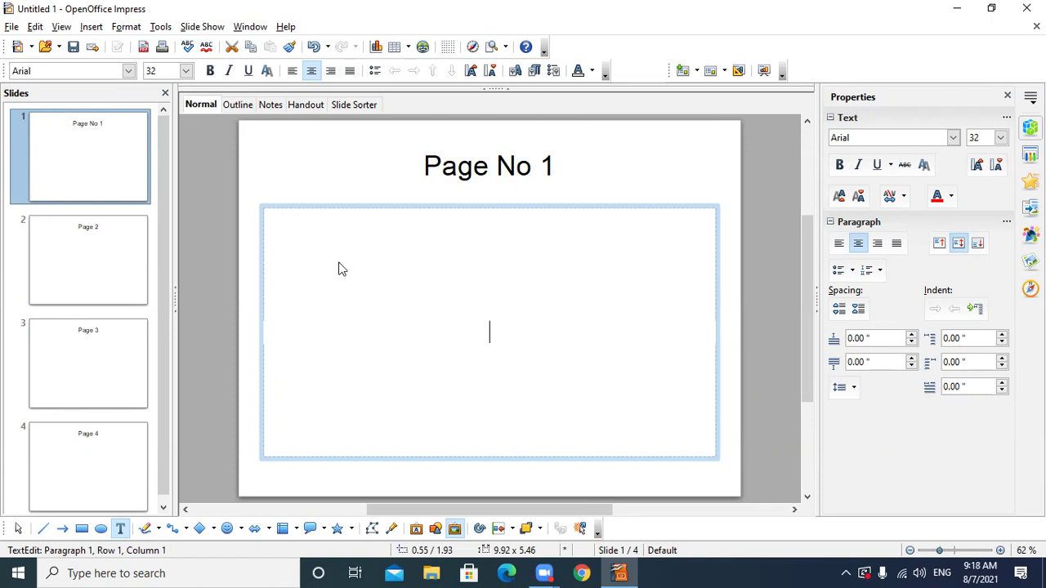
- Open the Save As dialog for the presentation and close it without saving
left_click(11, 27)
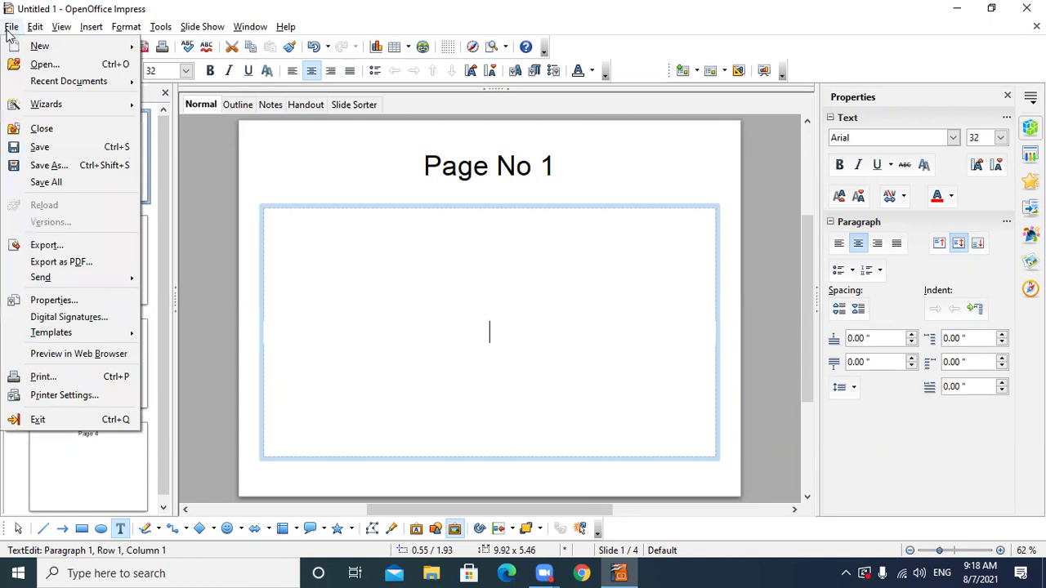
left_click(39, 147)
left_click(11, 27)
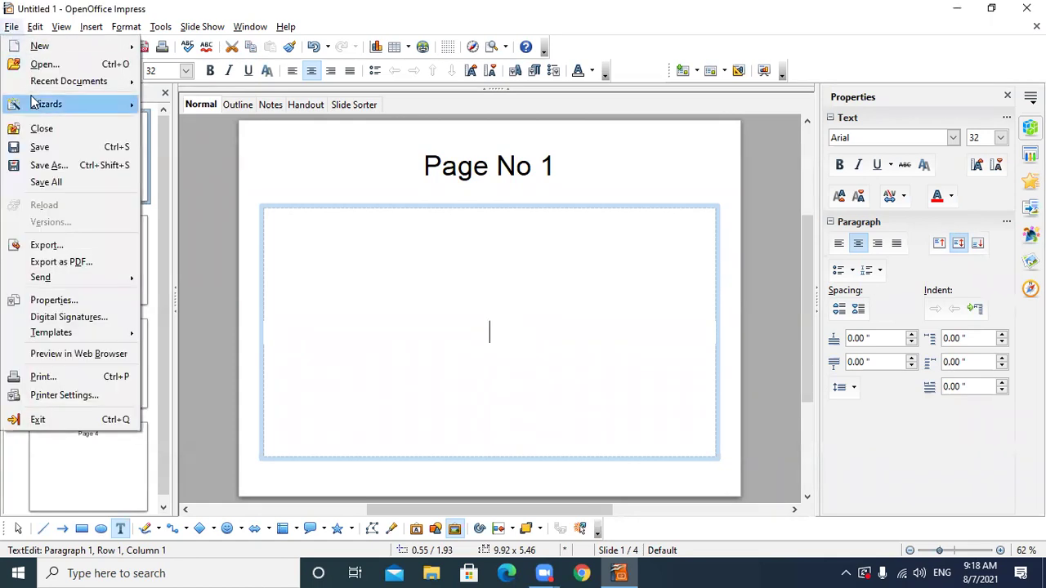
left_click(49, 148)
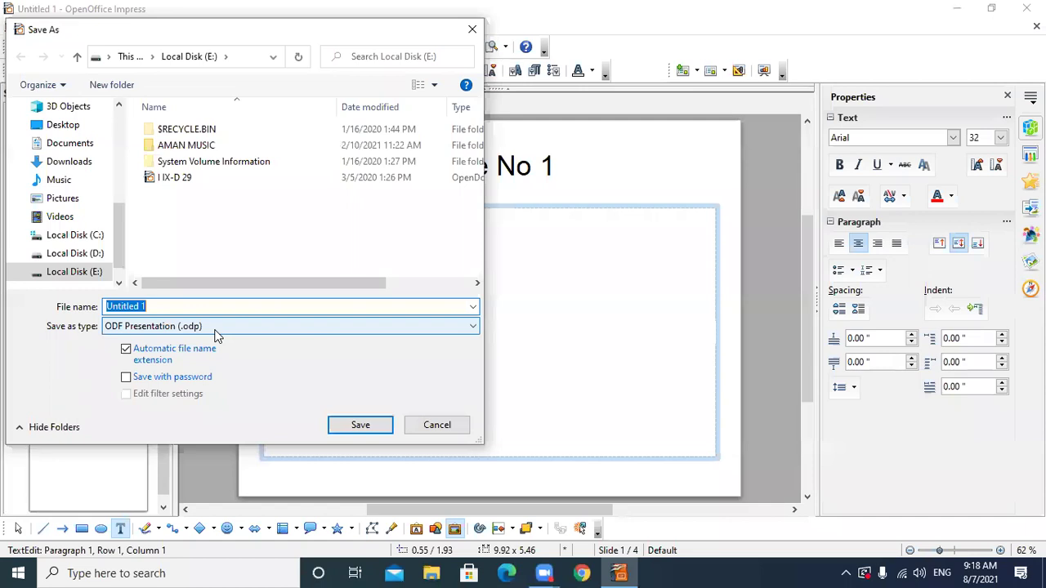
left_click(472, 29)
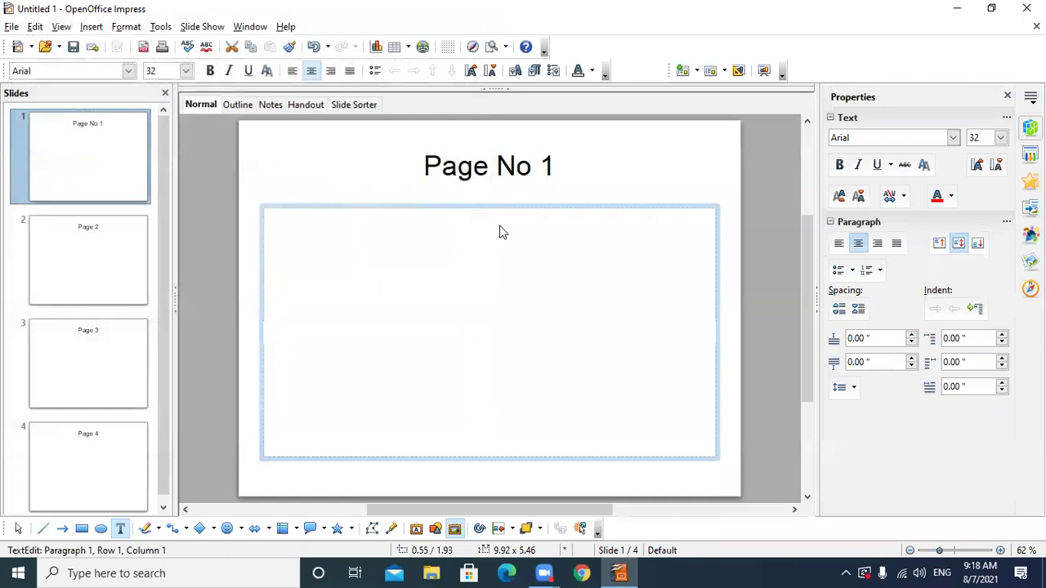
- Select the first slide's title text and open the list of custom animation effects for it
left_click(458, 196)
left_click(423, 165)
left_click_drag(423, 165, 590, 172)
left_click(202, 26)
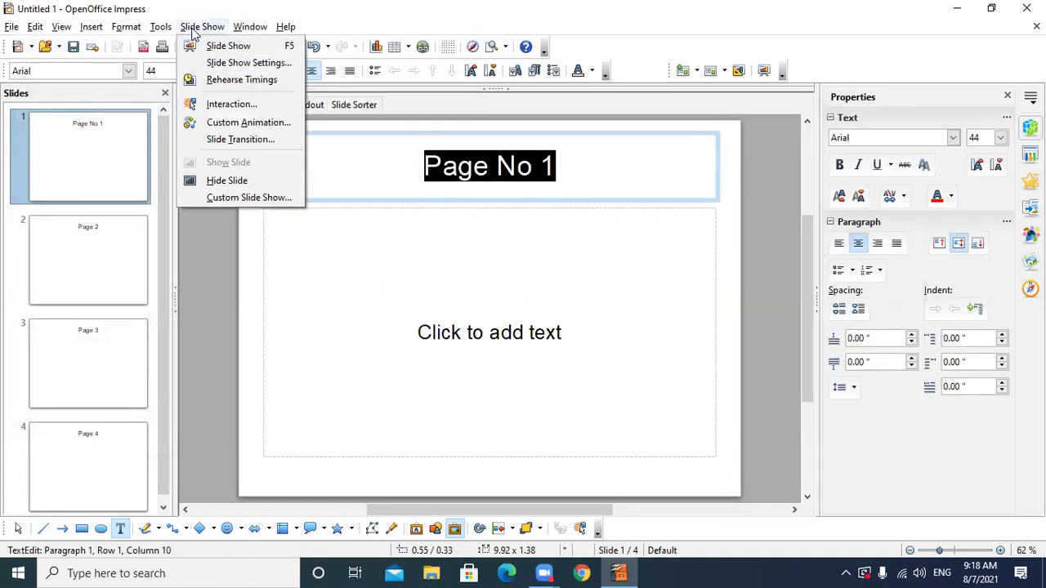
left_click(229, 122)
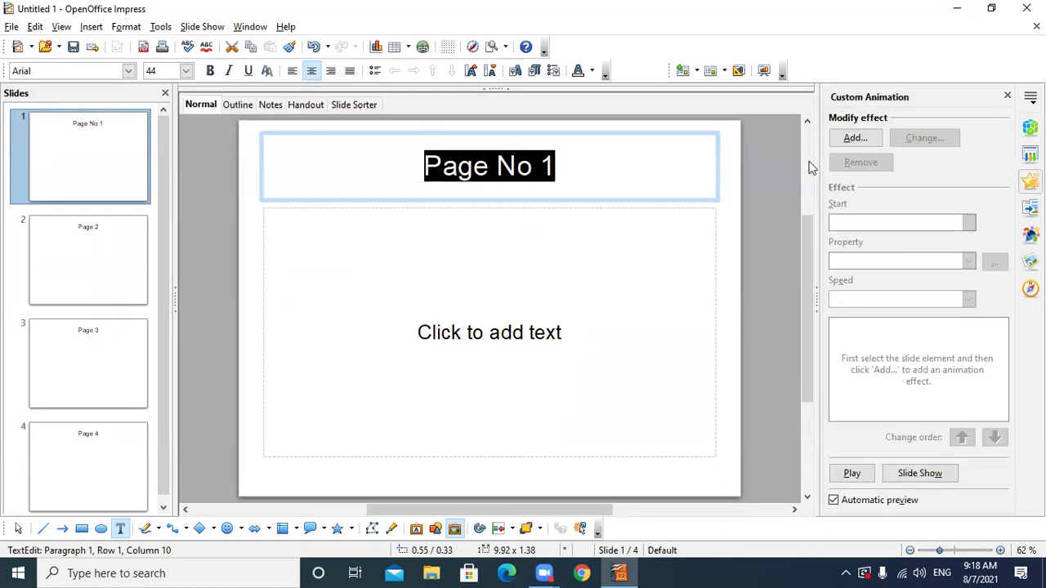
left_click(855, 137)
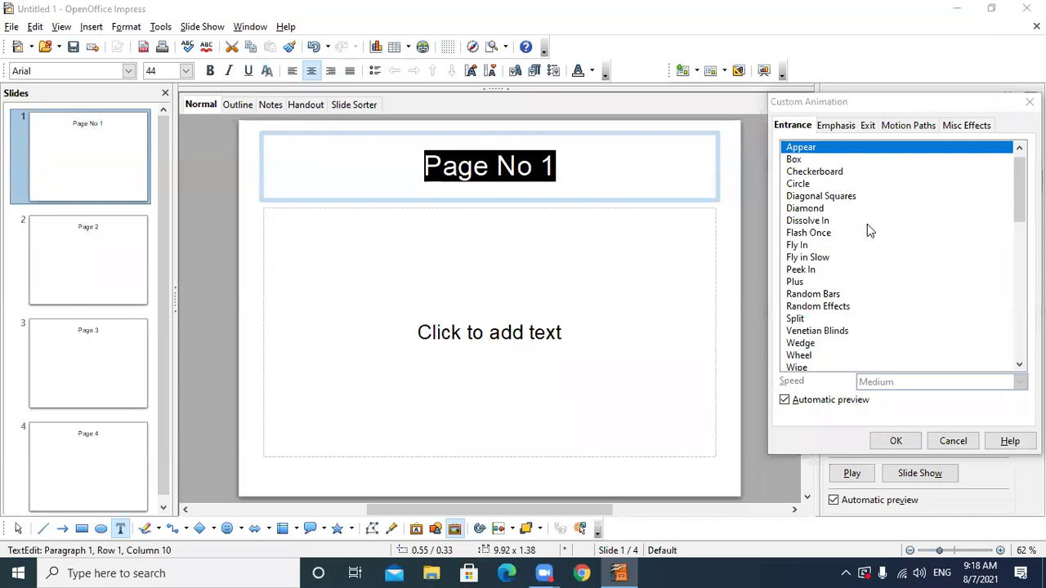
- Preview the Whip, Colored Lettering and Compress entrance effects on the title, and leave the effect list without adding any
left_click_drag(1019, 196, 1002, 309)
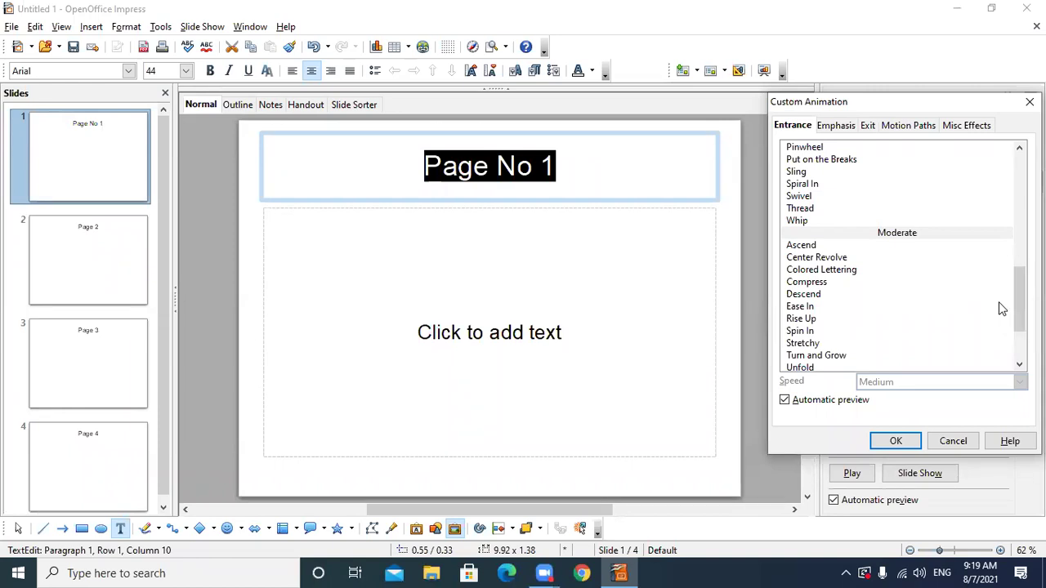
left_click(818, 222)
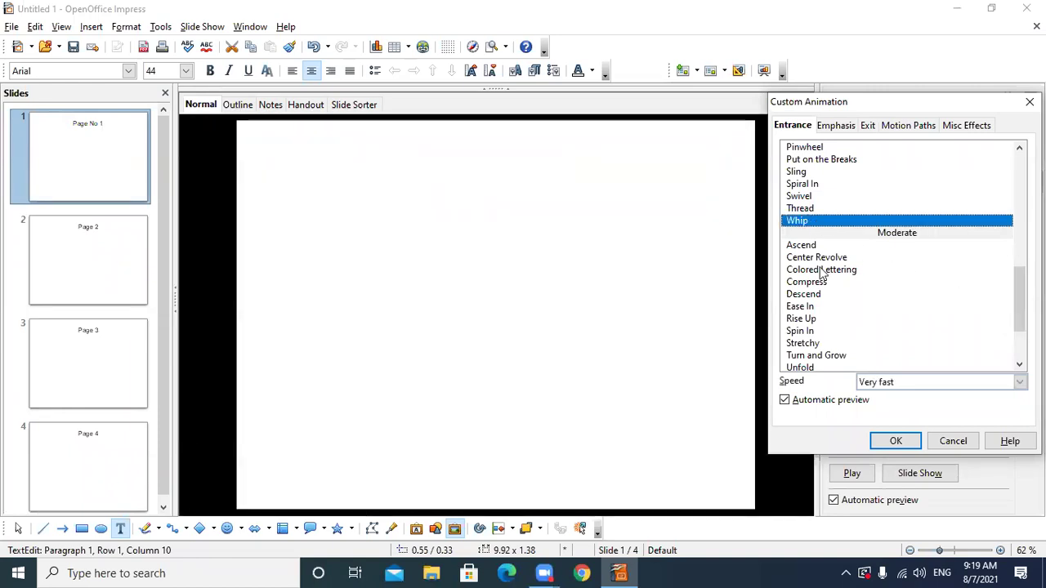
left_click(822, 270)
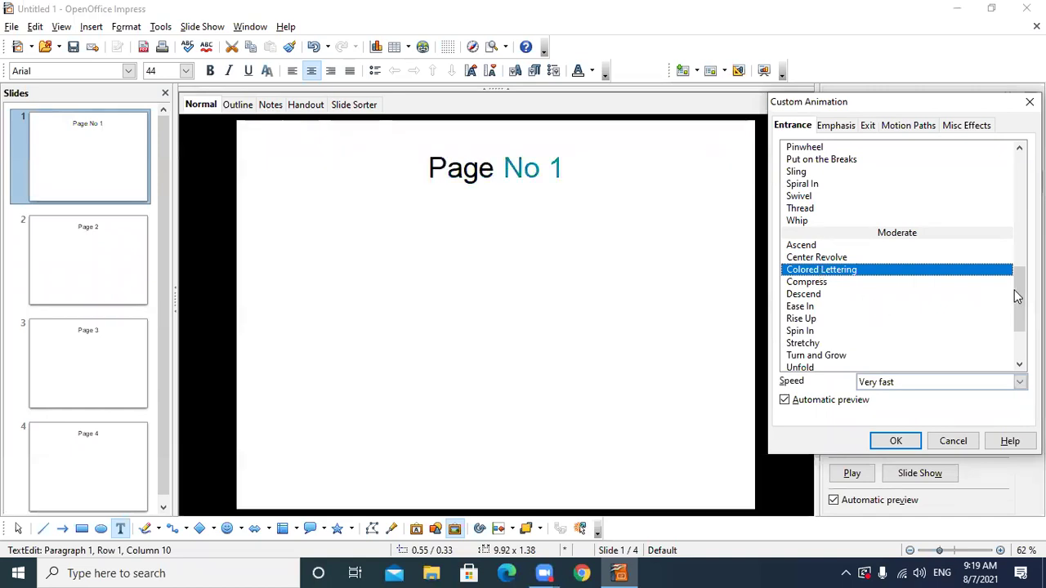
left_click(815, 276)
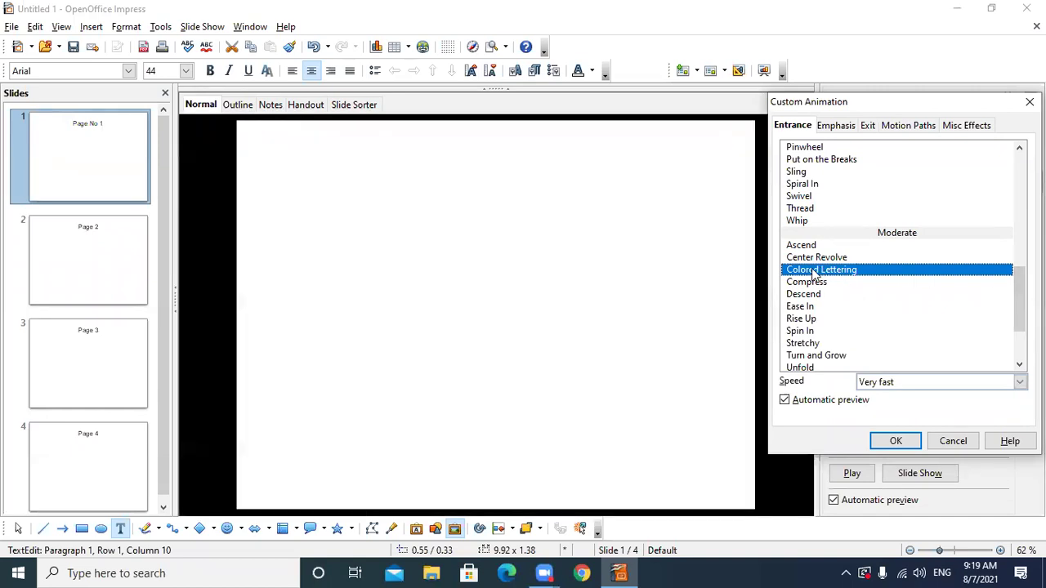
left_click(815, 275)
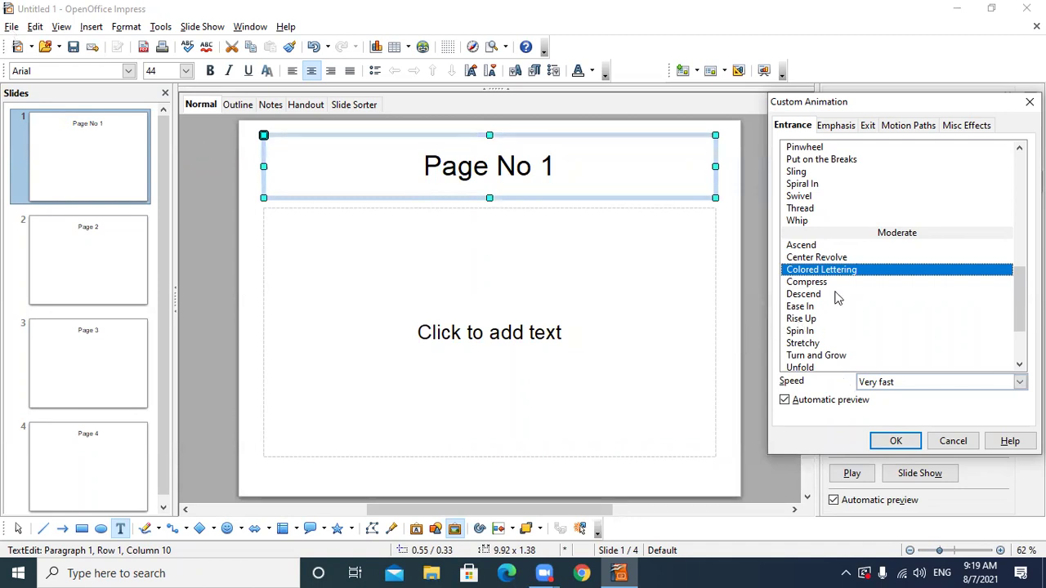
left_click(814, 282)
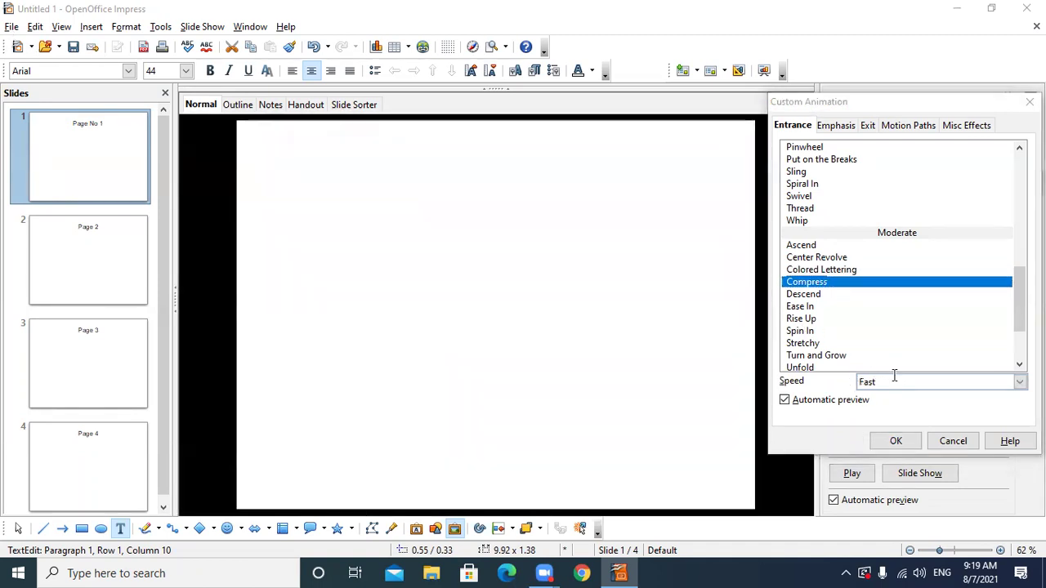
left_click(953, 440)
key("Escape")
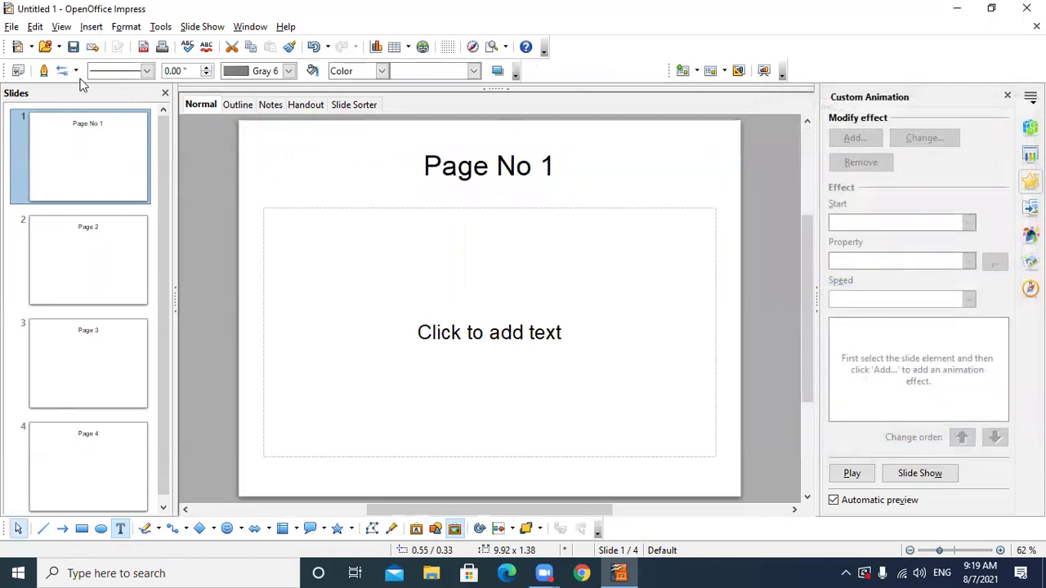
left_click(12, 27)
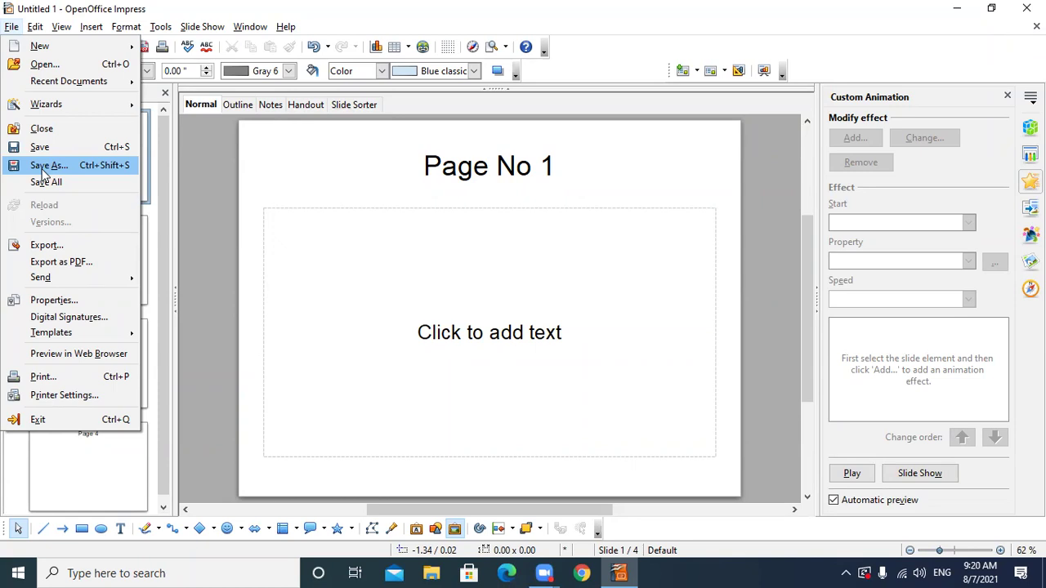
left_click(473, 186)
left_click(474, 168)
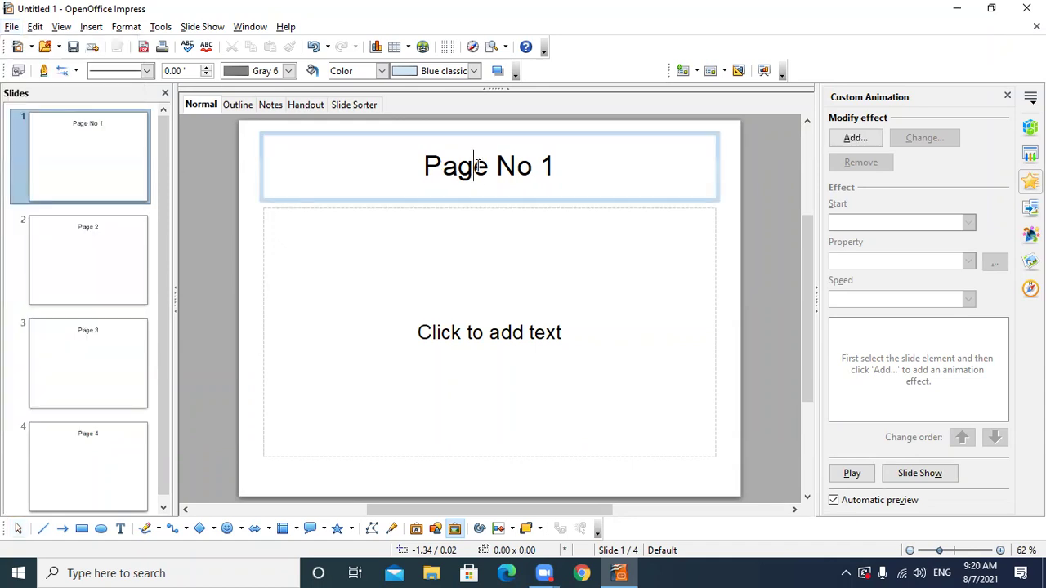
type("uu")
key("BackSpace")
key("BackSpace")
left_click(548, 266)
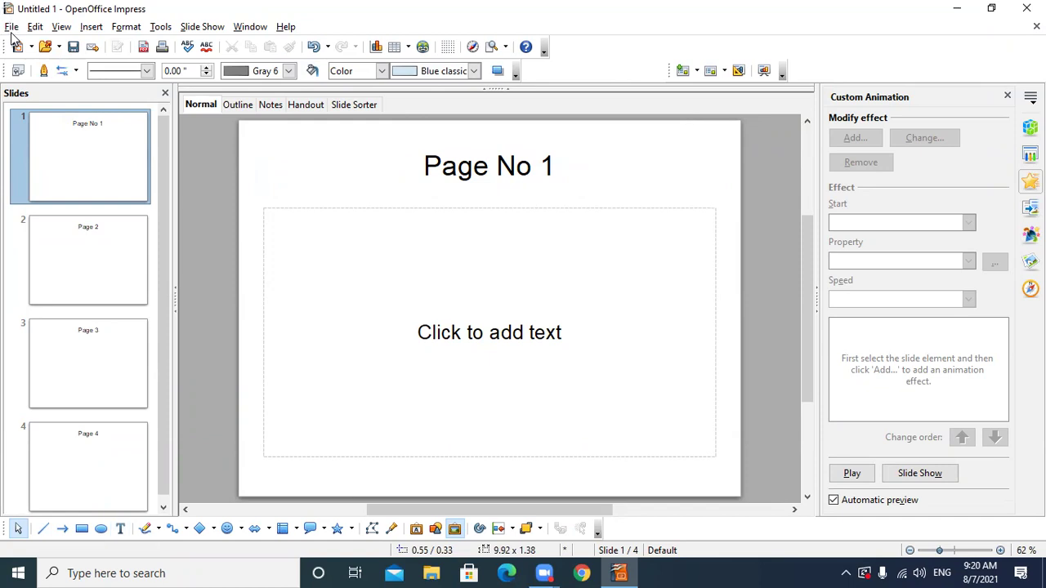
- Bring up the Save As dialog once more and cancel it
left_click(11, 26)
left_click(53, 171)
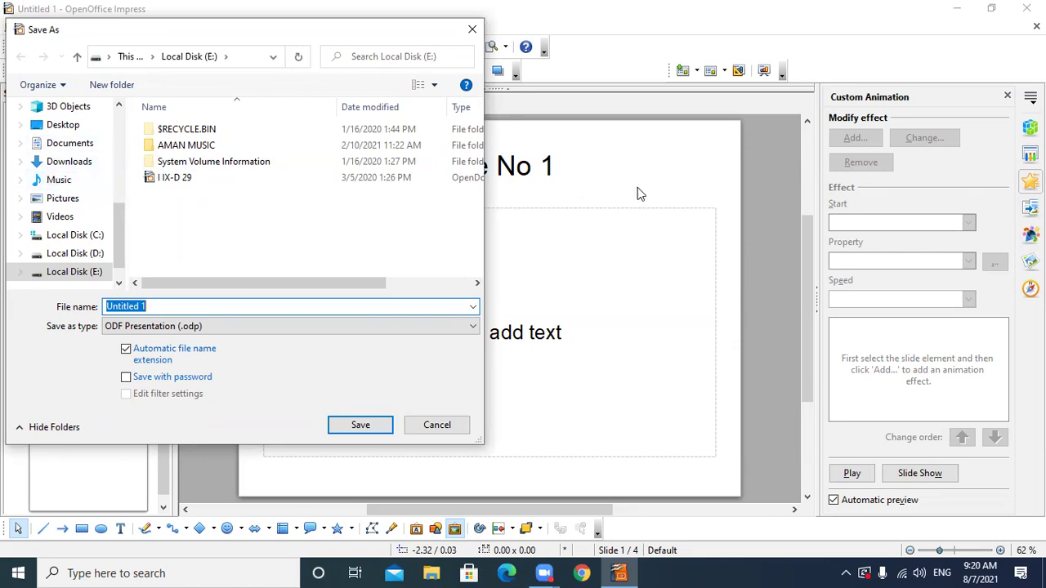
left_click(423, 426)
left_click(21, 24)
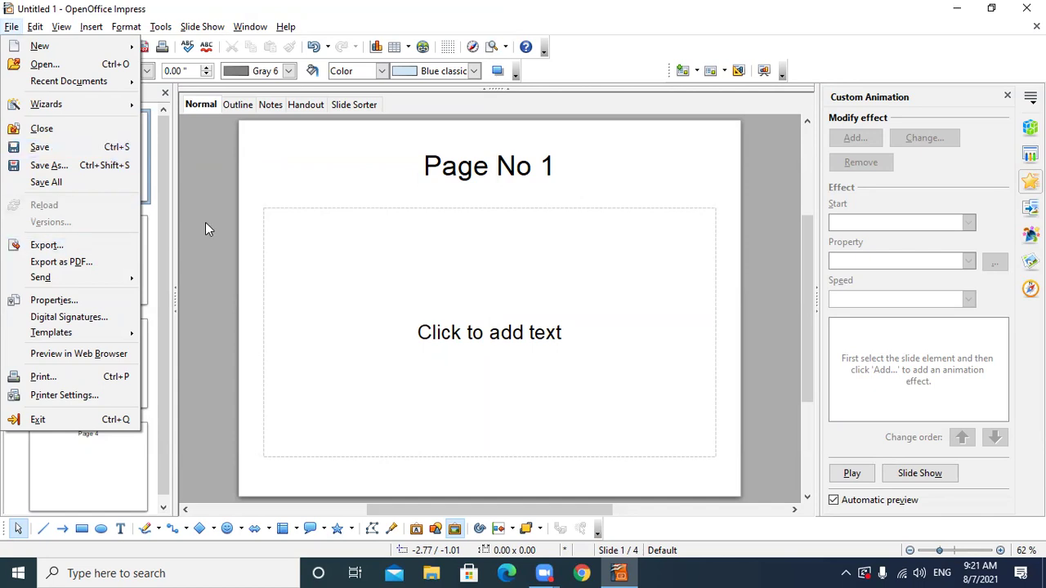
left_click(189, 158)
left_click(11, 26)
mouse_move(35, 29)
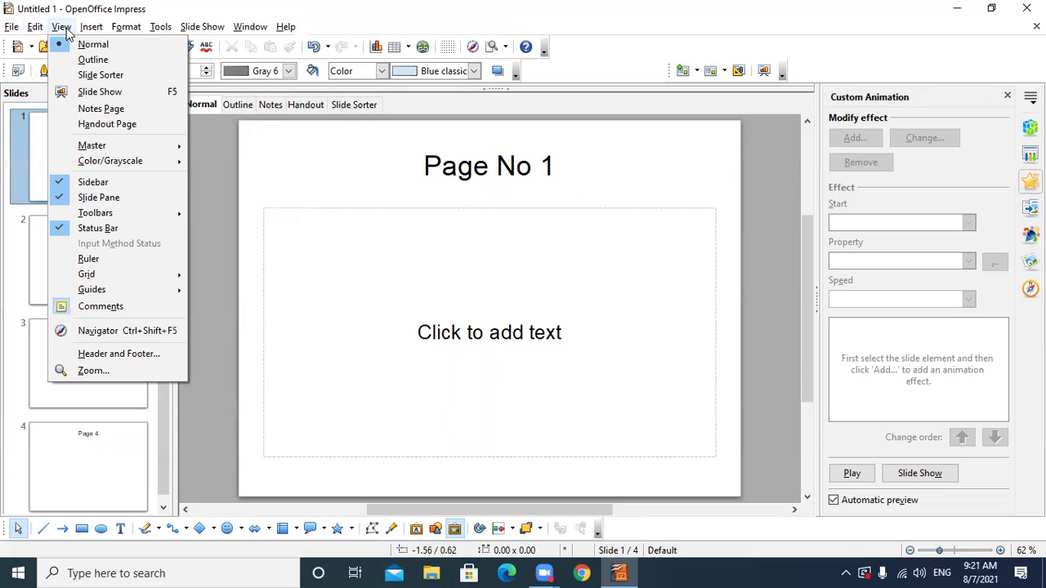
left_click(573, 370)
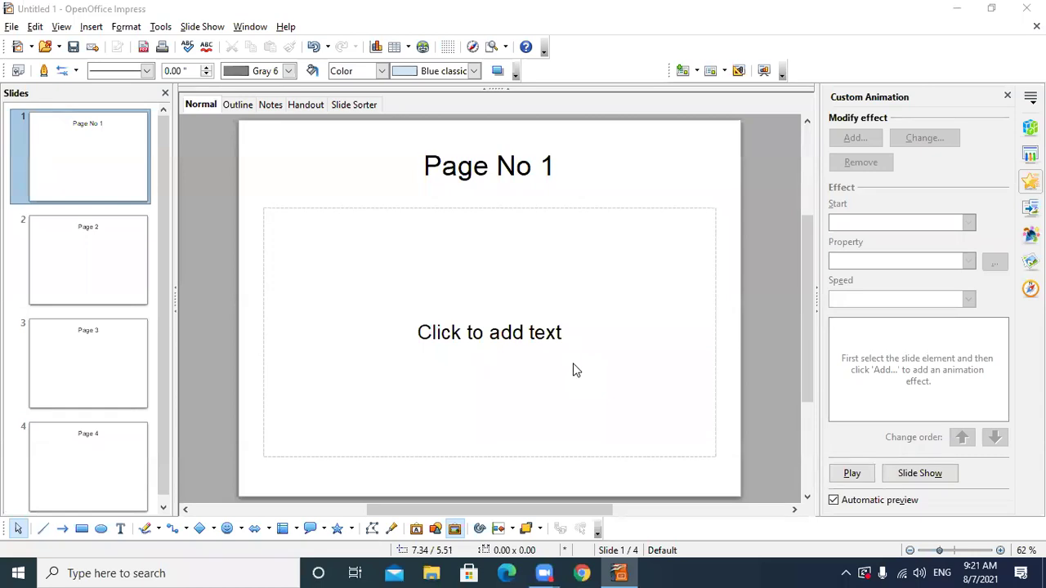